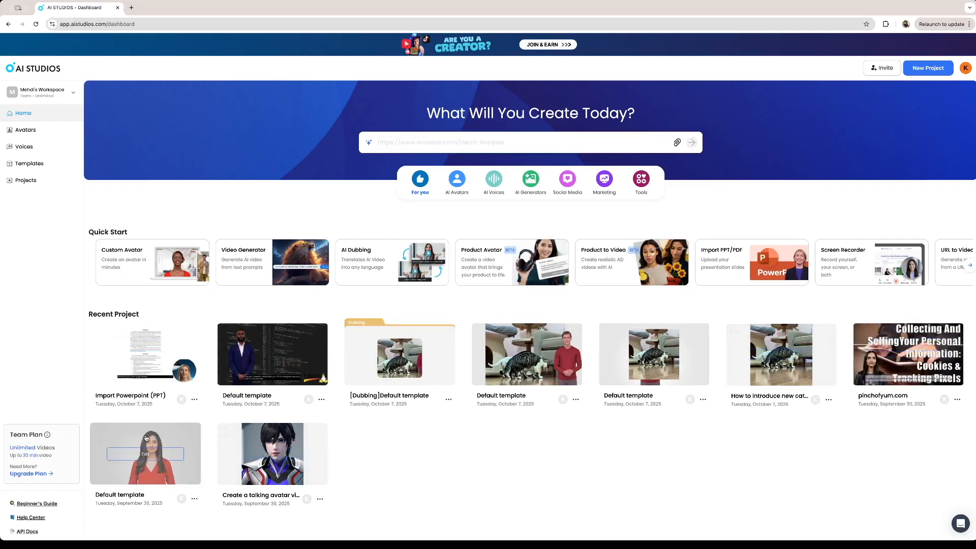
pyautogui.moveTo(153, 403)
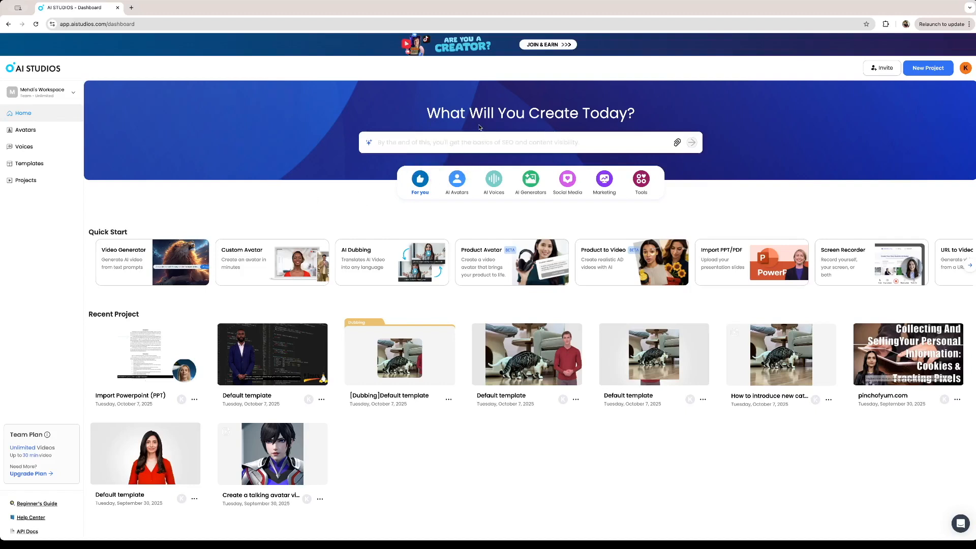
pyautogui.click(454, 142)
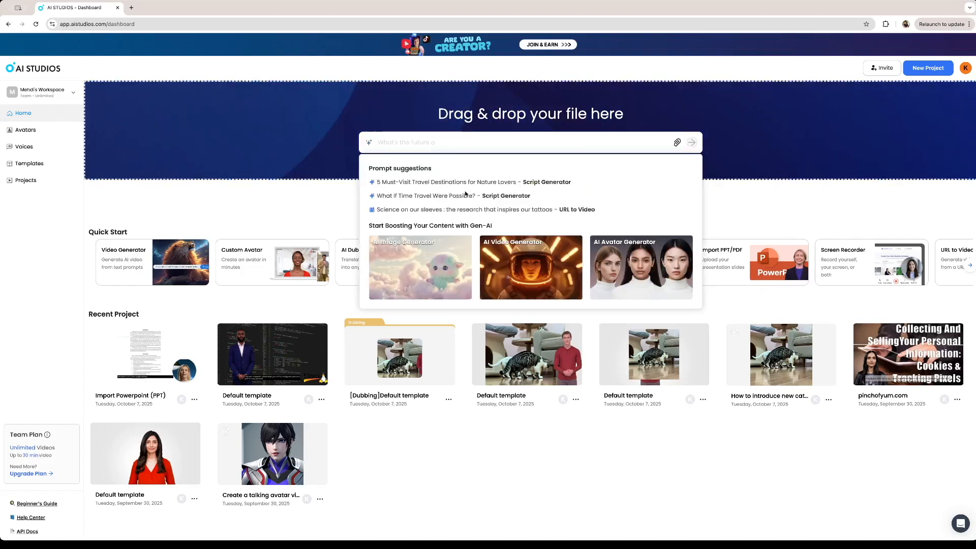
pyautogui.click(517, 197)
pyautogui.moveTo(484, 143); pyautogui.dragTo(374, 143)
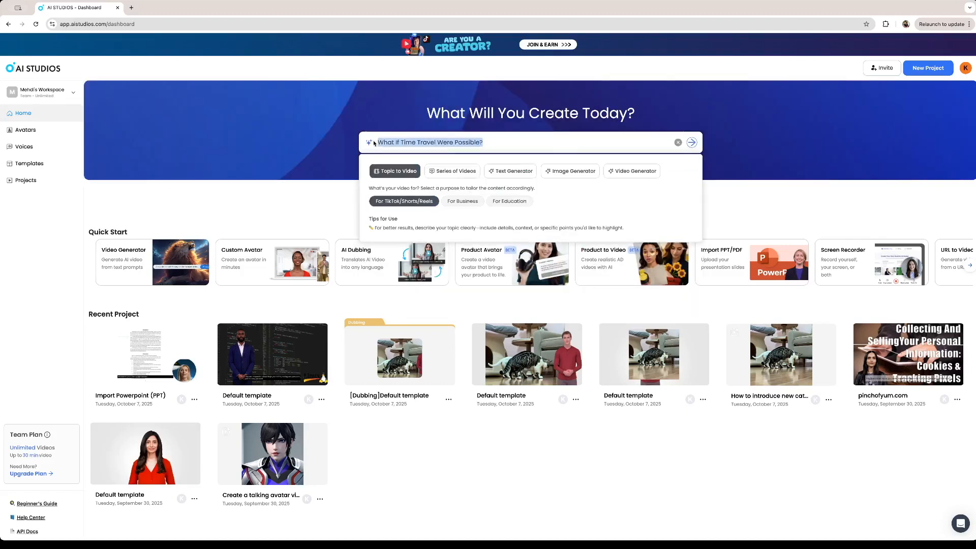
pyautogui.press('BackSpace')
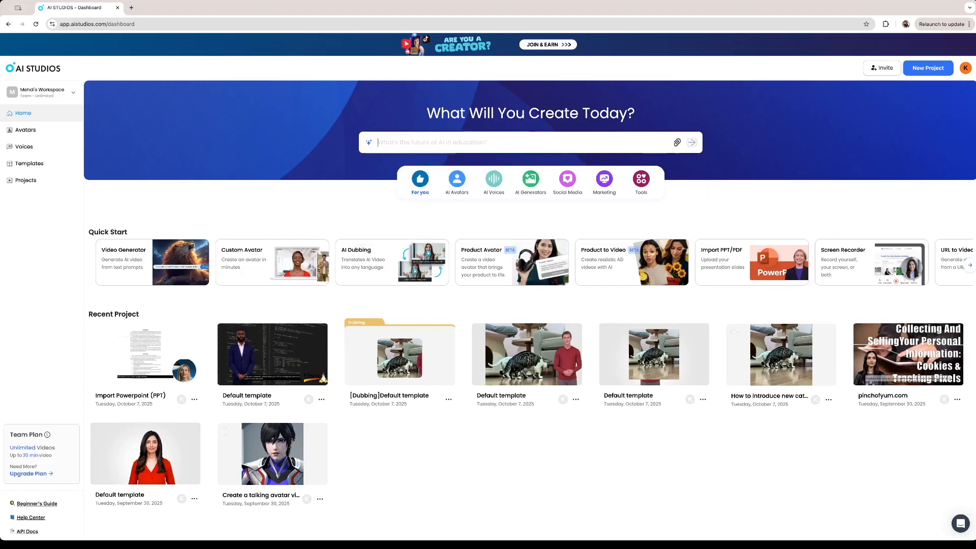
# Enter "forests" as the topic and start a Topic to Video project for TikTok/Shorts/Reels
pyautogui.click(419, 139)
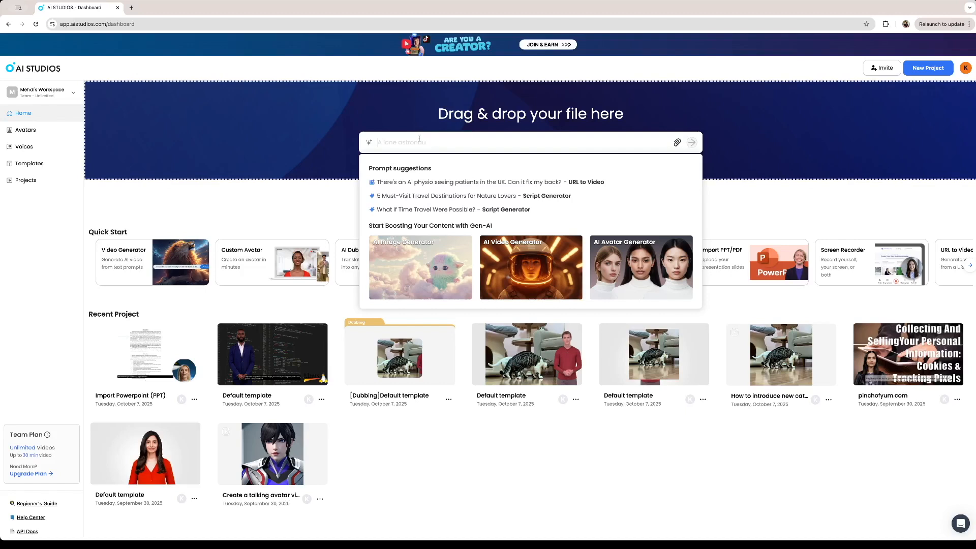
pyautogui.write('forests')
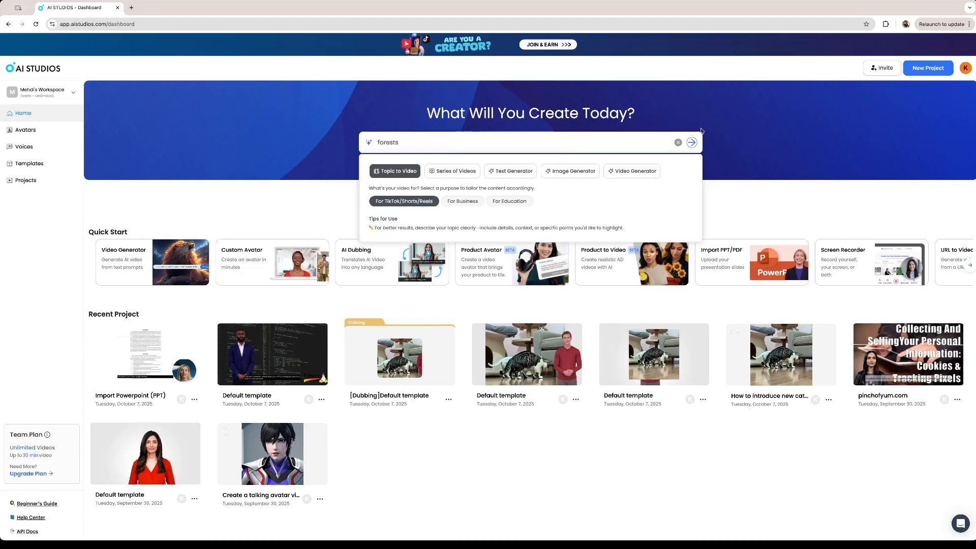
pyautogui.click(693, 143)
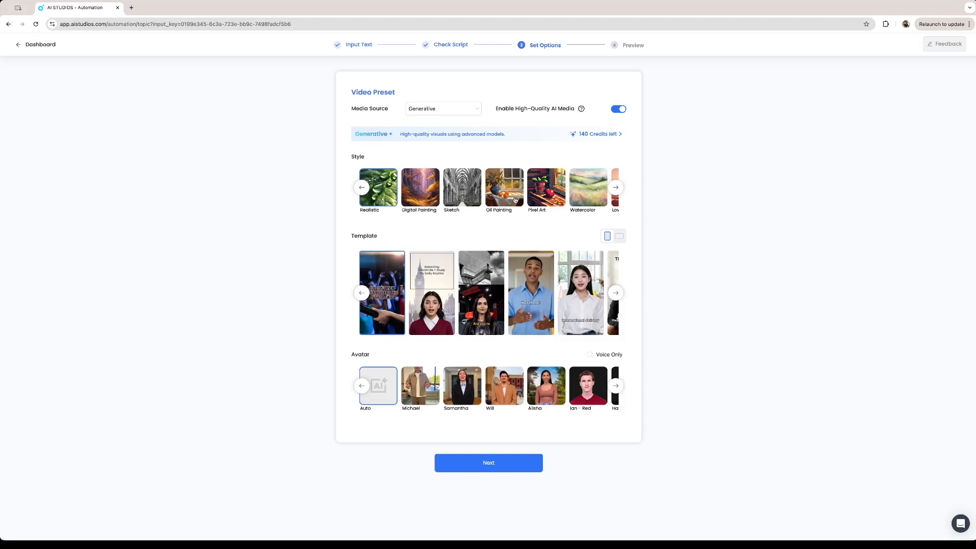
# Set the video preset to Pixel Art style, the pink "How to speak more intelligently" template and the "Dawn - white" avatar, and generate the scenes
pyautogui.hscroll(3, 540, 203)
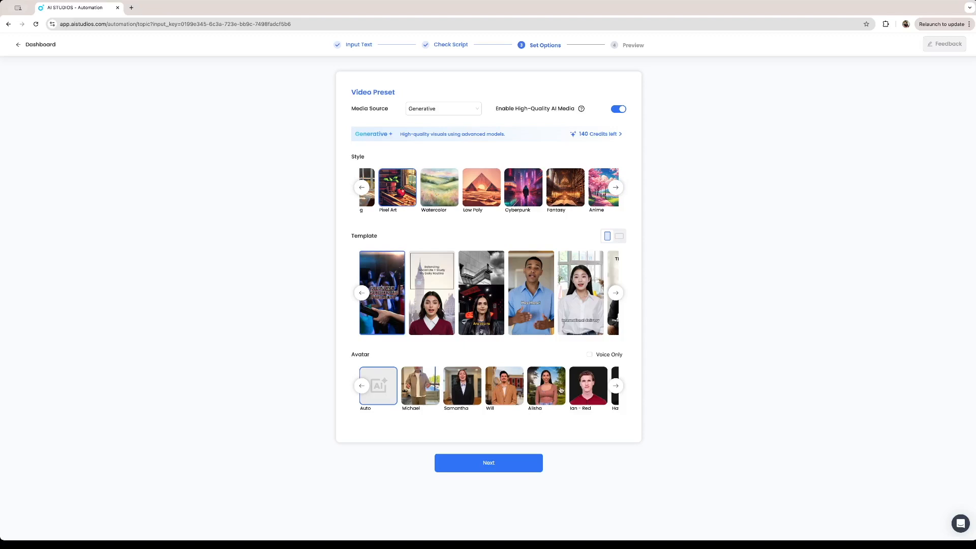
pyautogui.click(613, 388)
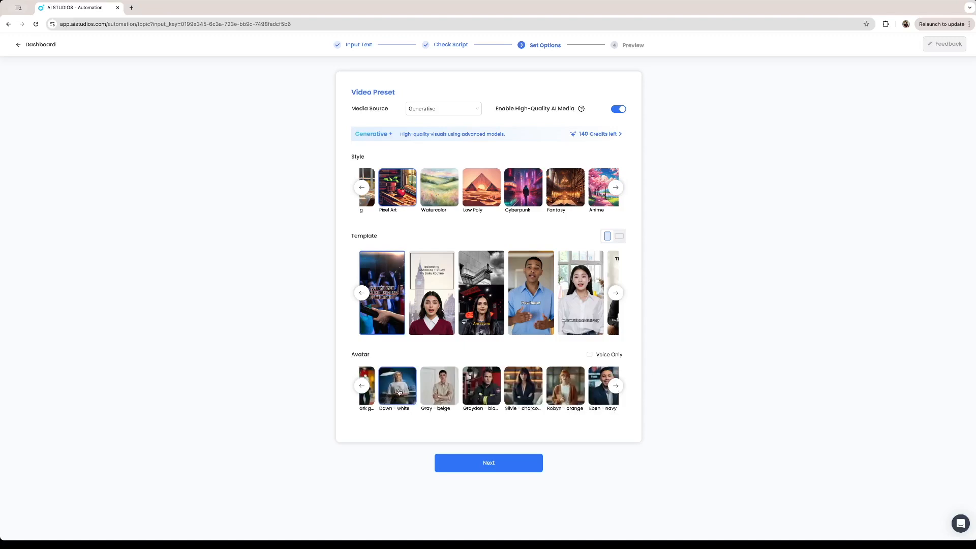
pyautogui.click(615, 293)
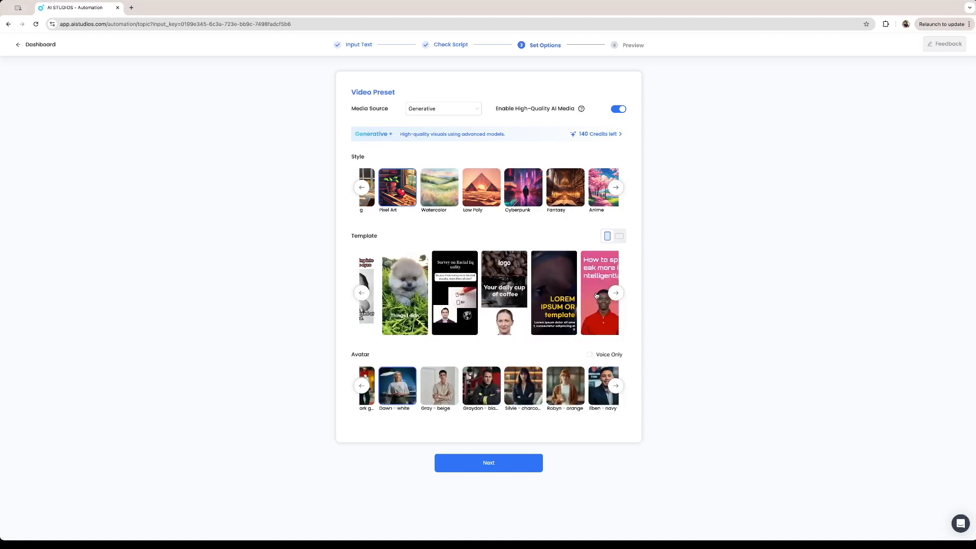
pyautogui.click(597, 295)
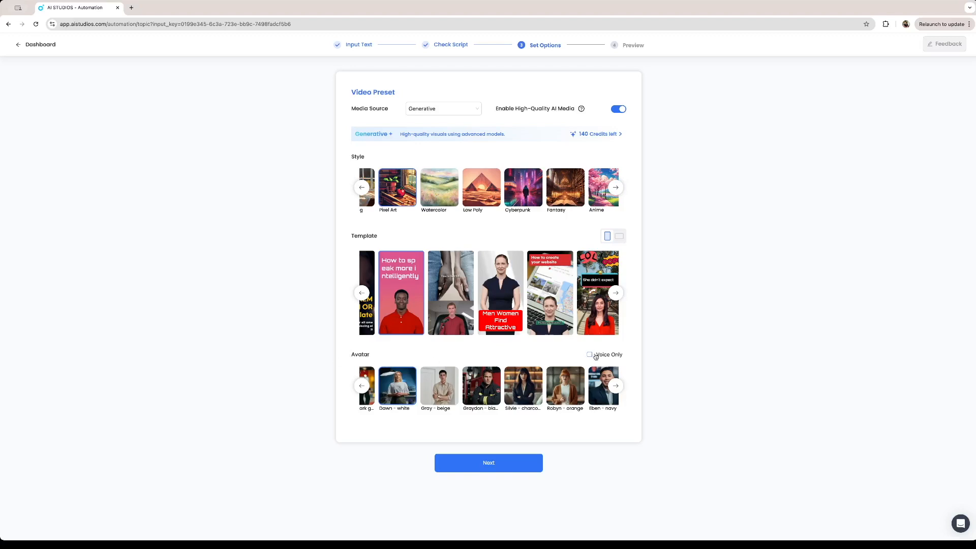
pyautogui.click(490, 464)
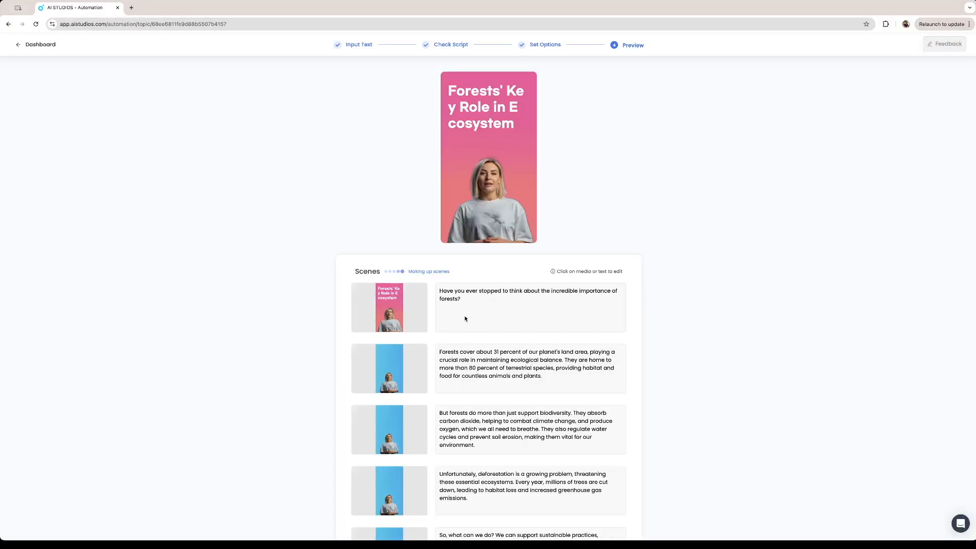
# Review the script text and visuals of all five generated forest scenes
pyautogui.scroll(-5, 446, 321)
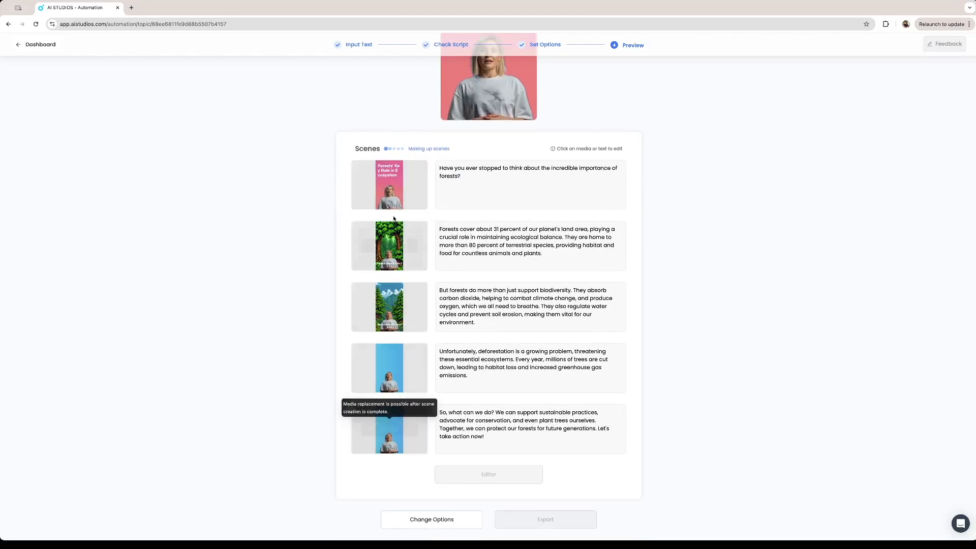
pyautogui.scroll(4, 467, 291)
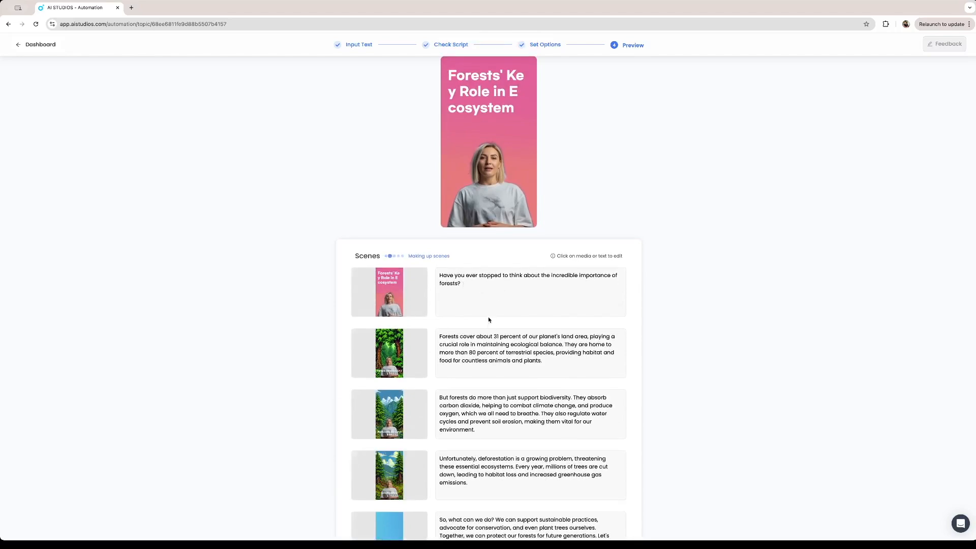
pyautogui.scroll(-4, 489, 319)
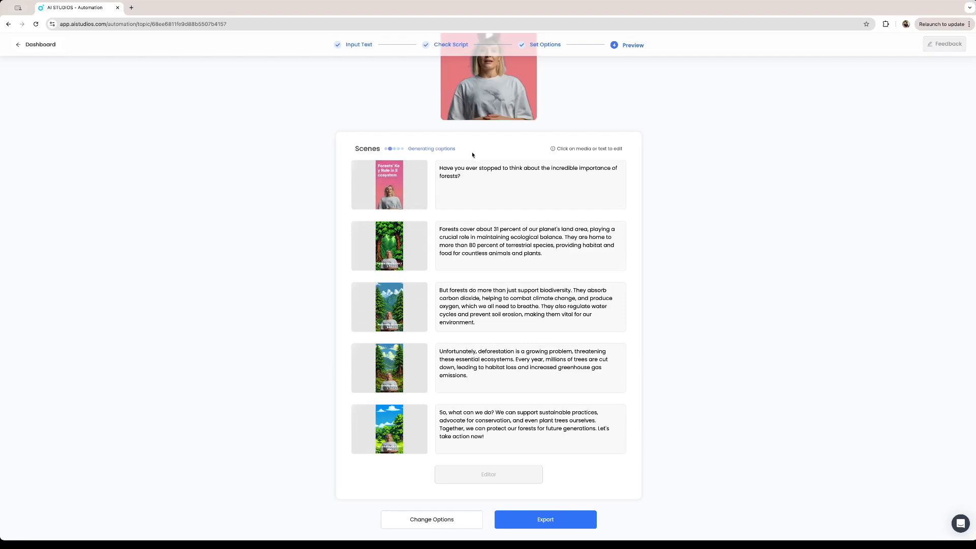
pyautogui.click(518, 309)
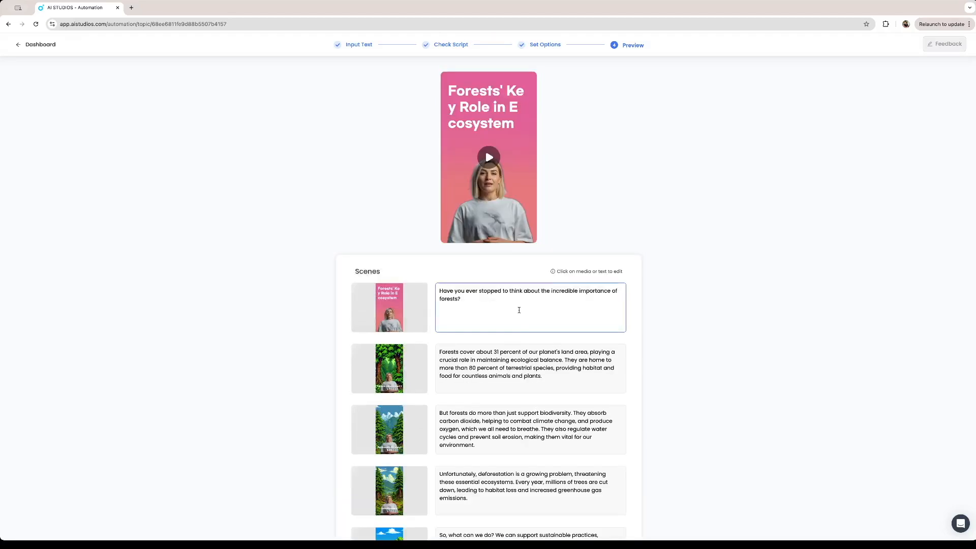
pyautogui.scroll(-2, 518, 309)
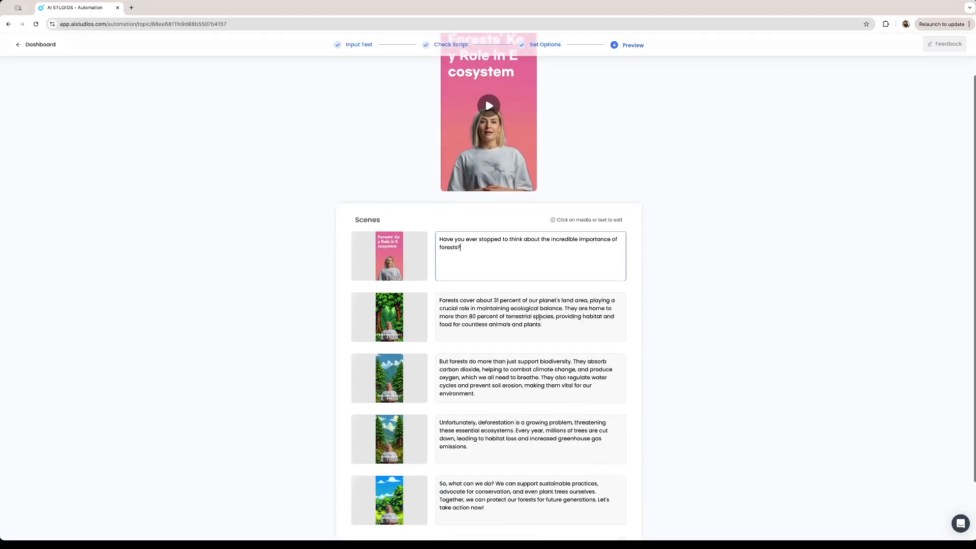
pyautogui.click(545, 317)
pyautogui.click(555, 362)
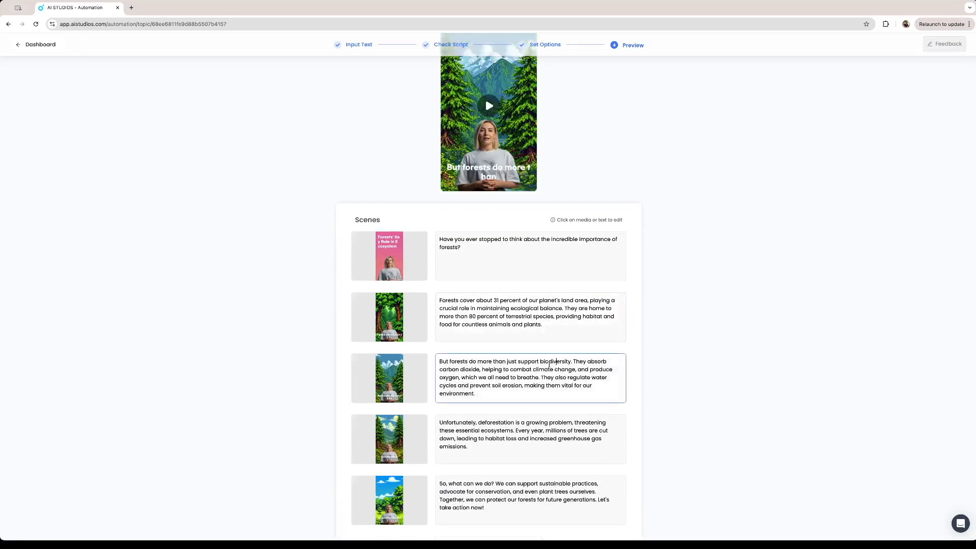
pyautogui.scroll(-2, 508, 377)
pyautogui.click(502, 393)
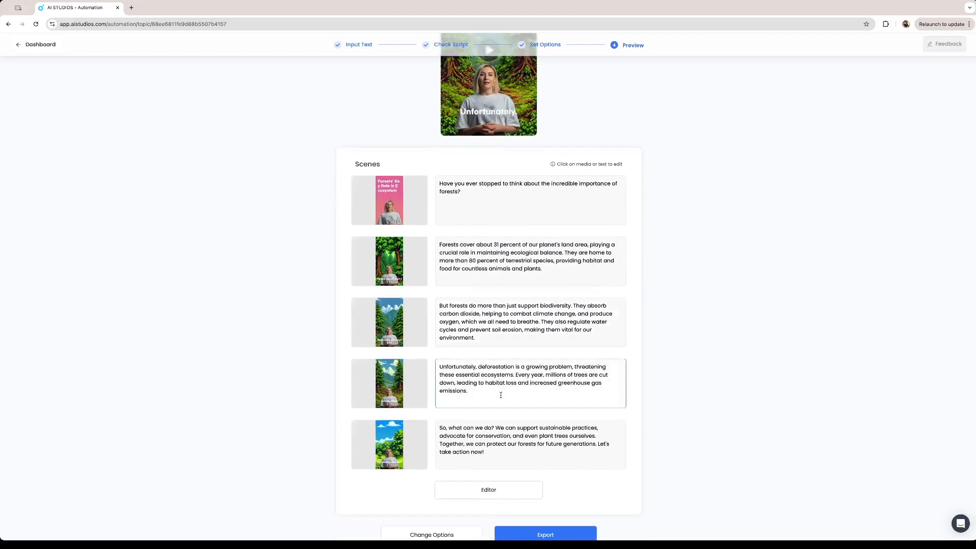
pyautogui.click(492, 459)
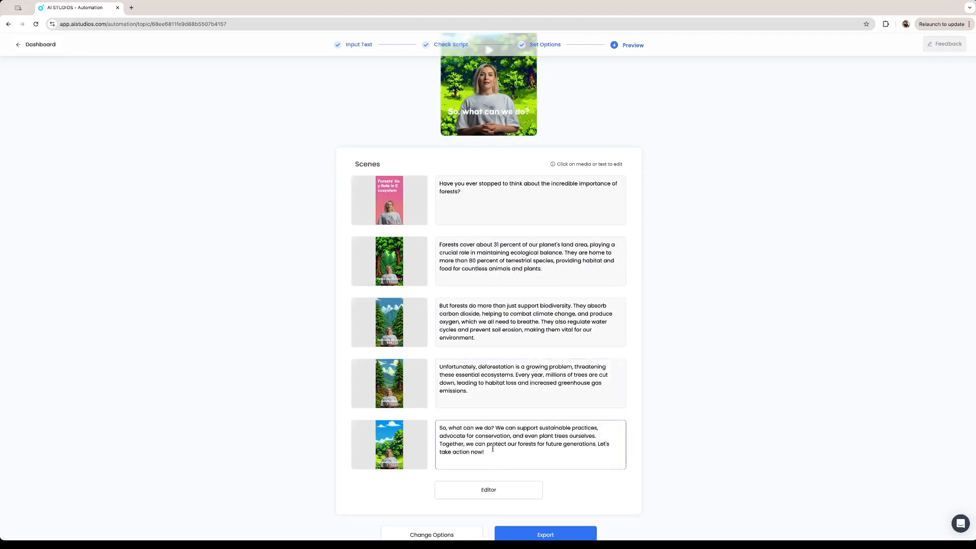
# Recheck the first three scenes and play the full video preview, closing it after a short look
pyautogui.scroll(4, 525, 359)
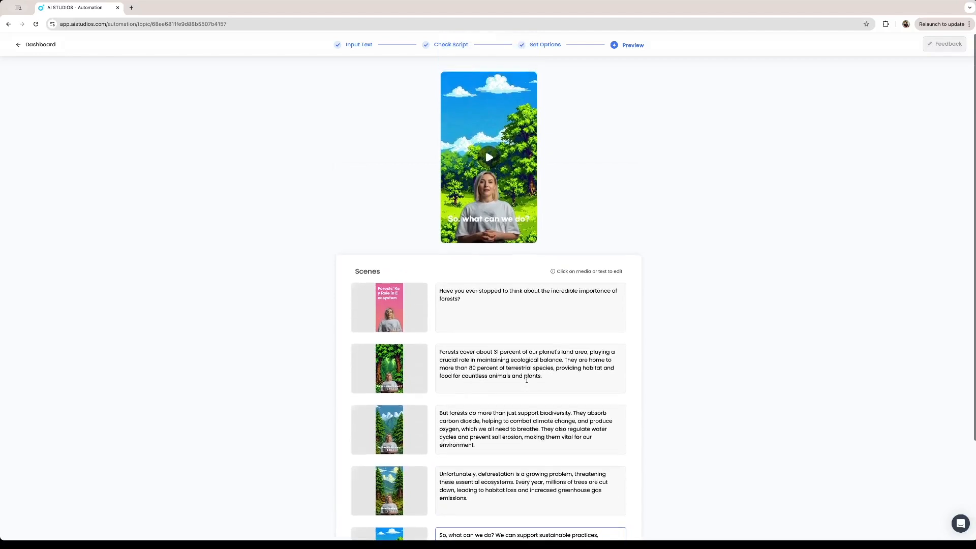
pyautogui.click(483, 318)
pyautogui.click(551, 379)
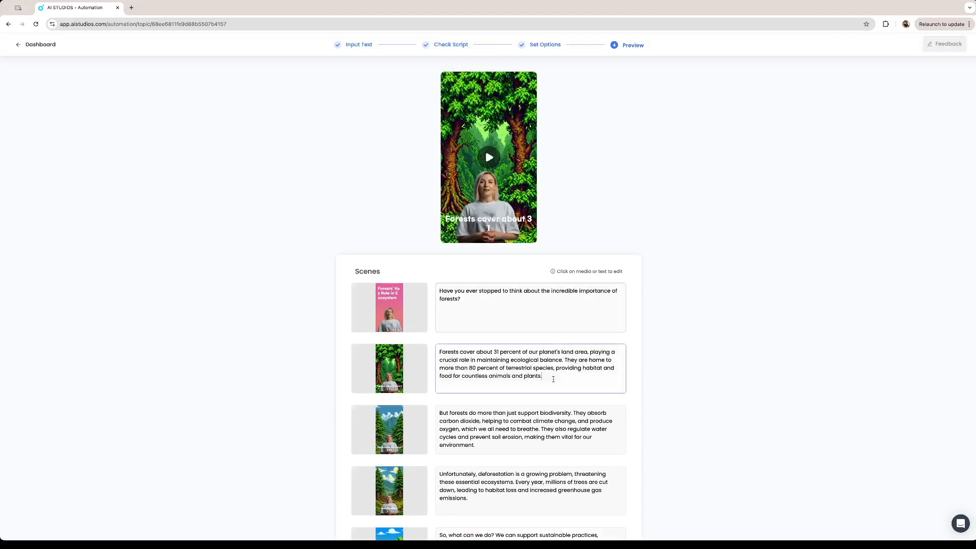
pyautogui.click(505, 428)
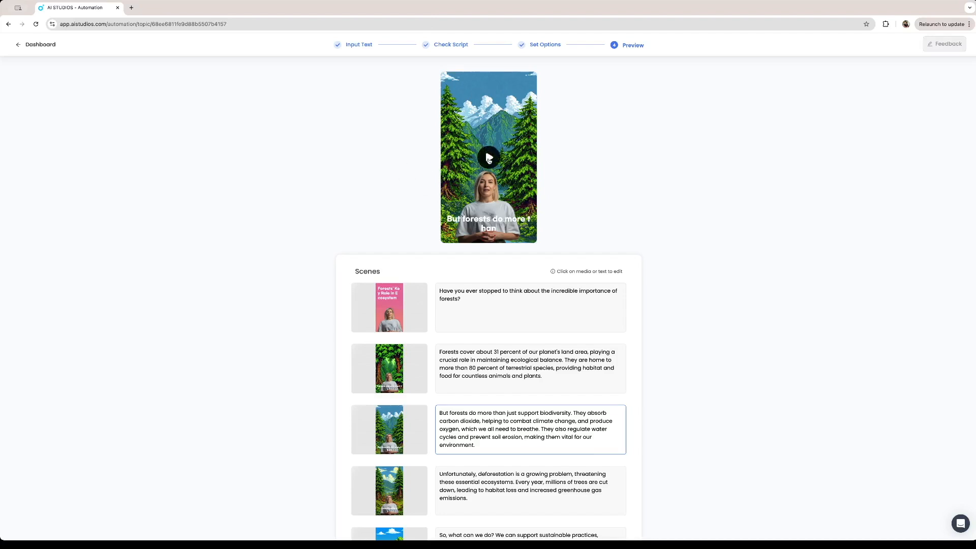
pyautogui.click(488, 157)
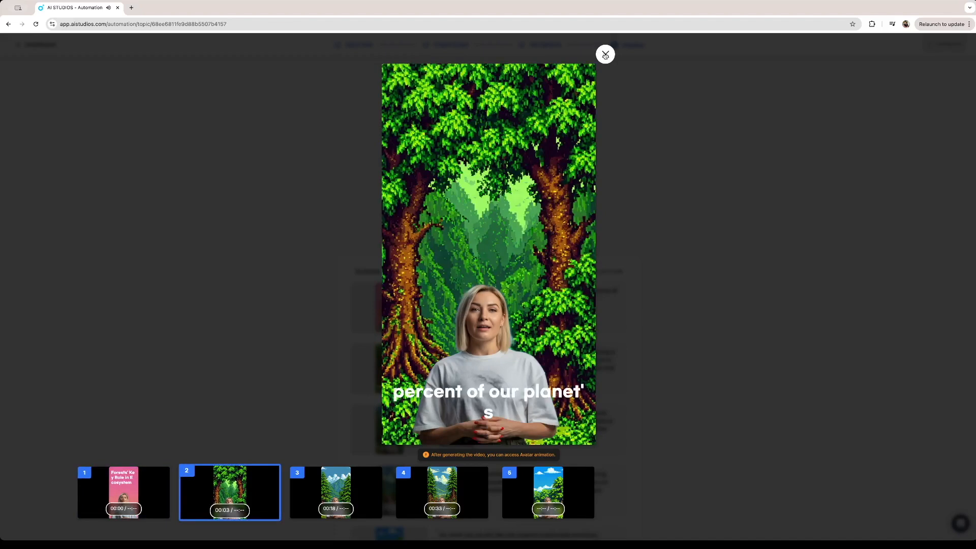
pyautogui.click(605, 54)
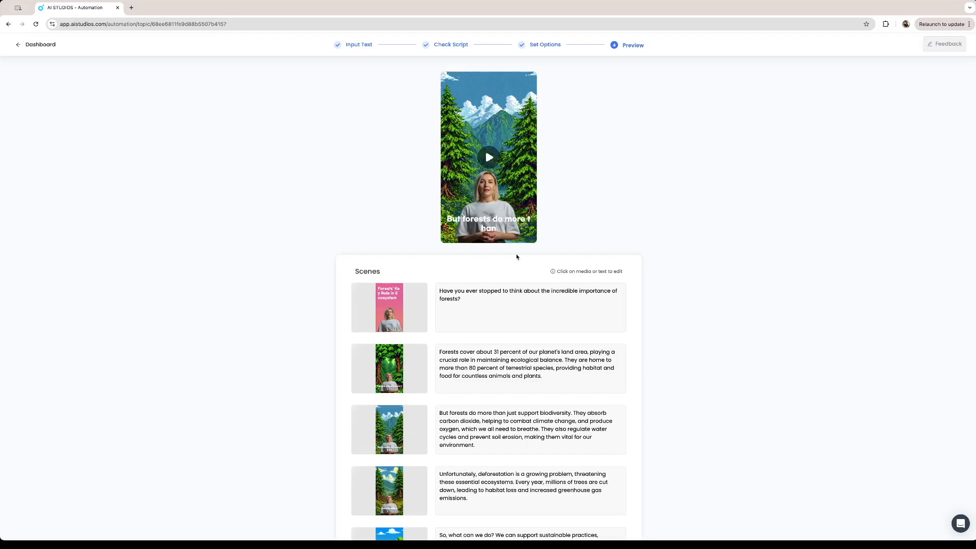
# Open the forests project in the full editor and look through scenes 2 to 5, ending on the introduction scene
pyautogui.scroll(-3, 502, 268)
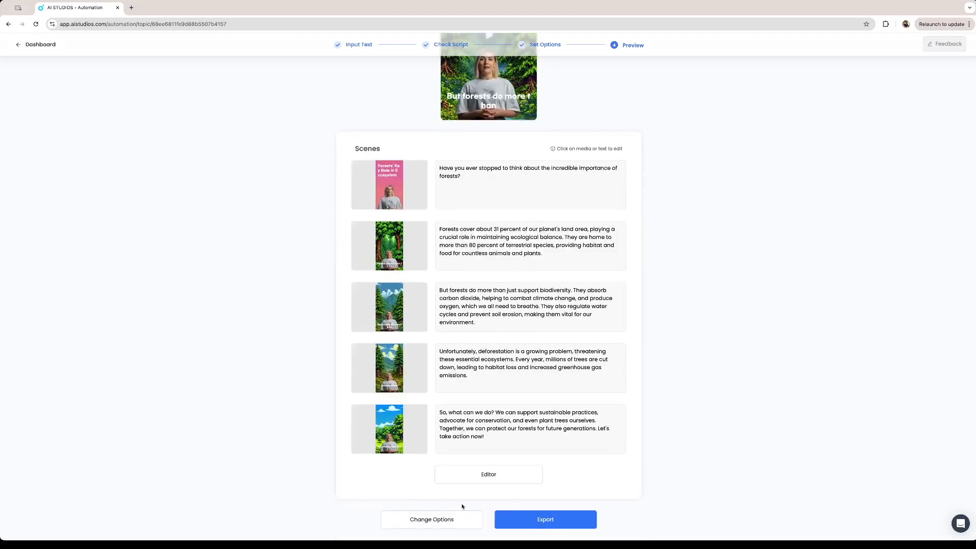
pyautogui.click(477, 474)
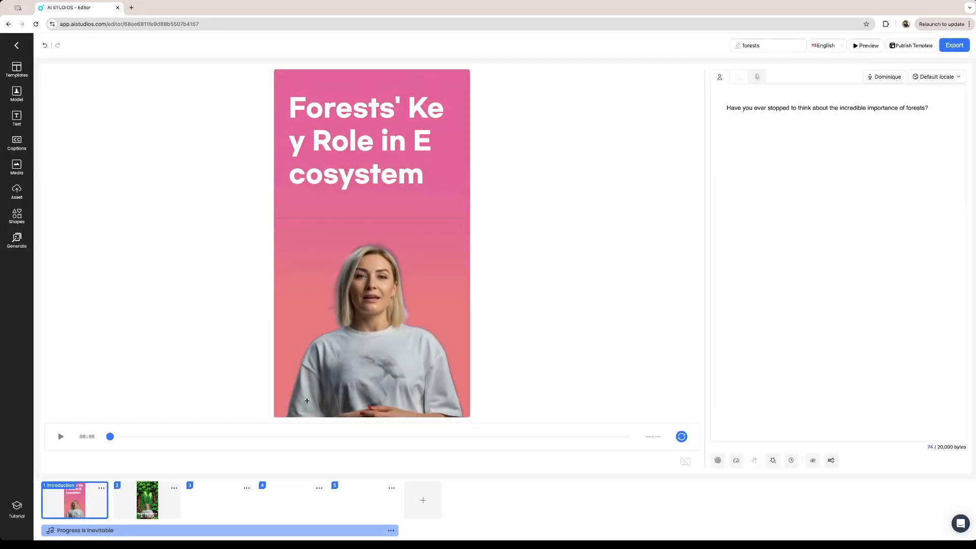
pyautogui.click(136, 497)
pyautogui.click(220, 500)
pyautogui.click(286, 507)
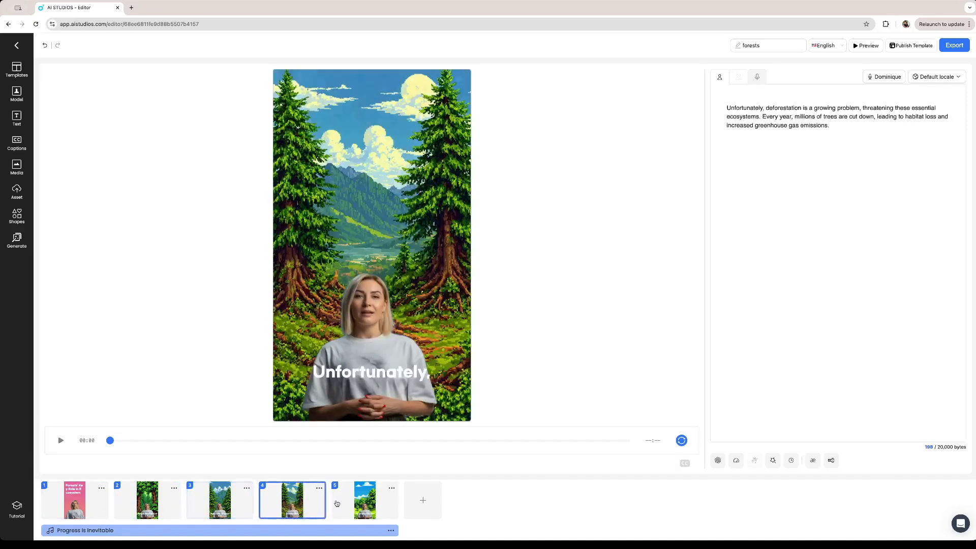
pyautogui.click(350, 504)
pyautogui.click(161, 507)
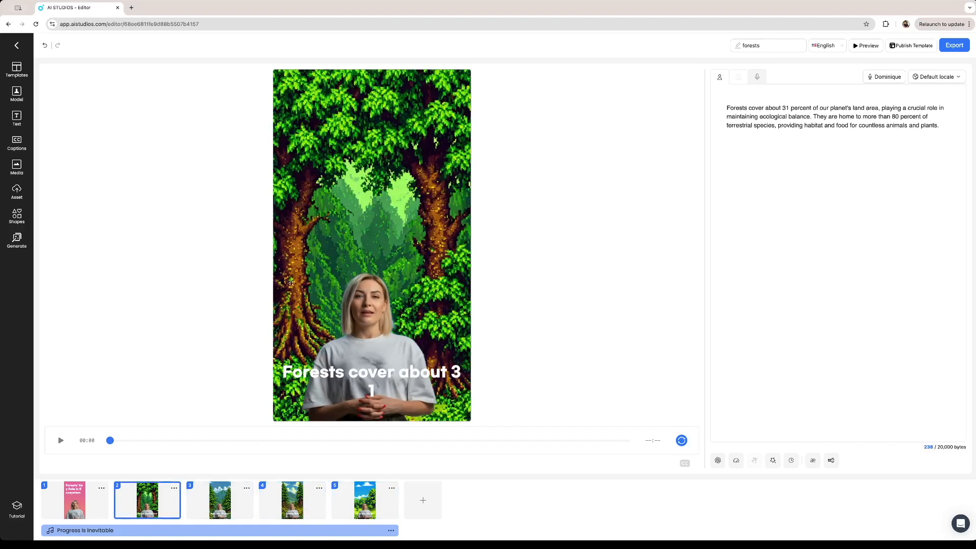
pyautogui.click(225, 504)
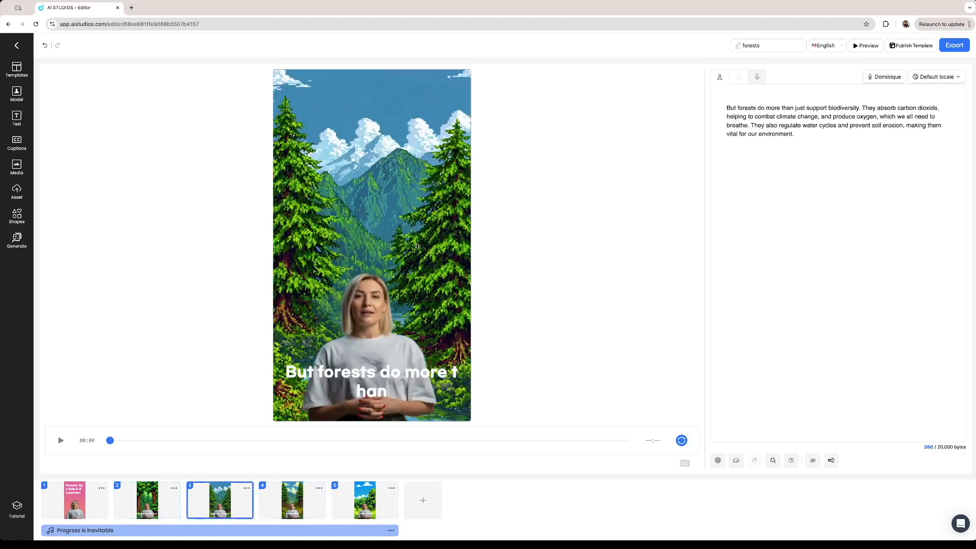
pyautogui.click(296, 513)
pyautogui.click(383, 502)
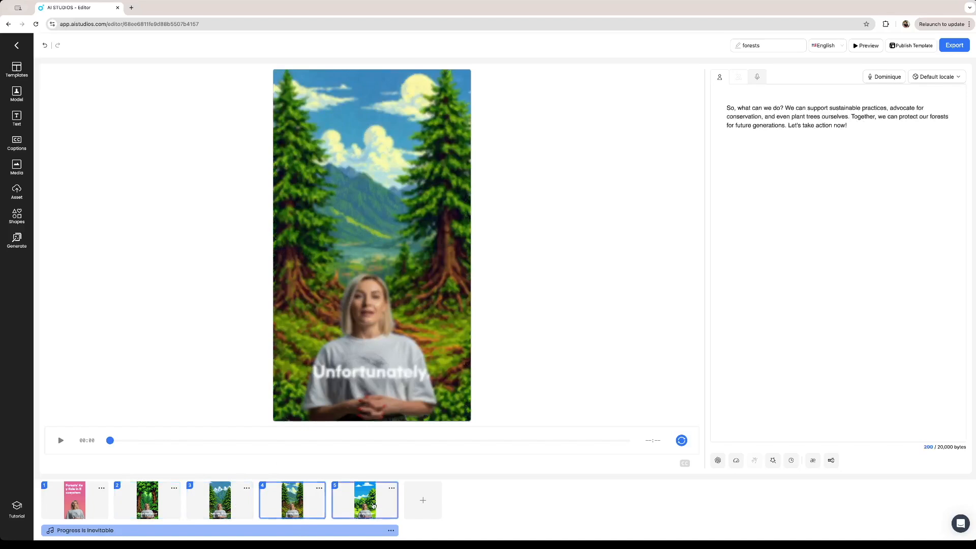
pyautogui.click(84, 500)
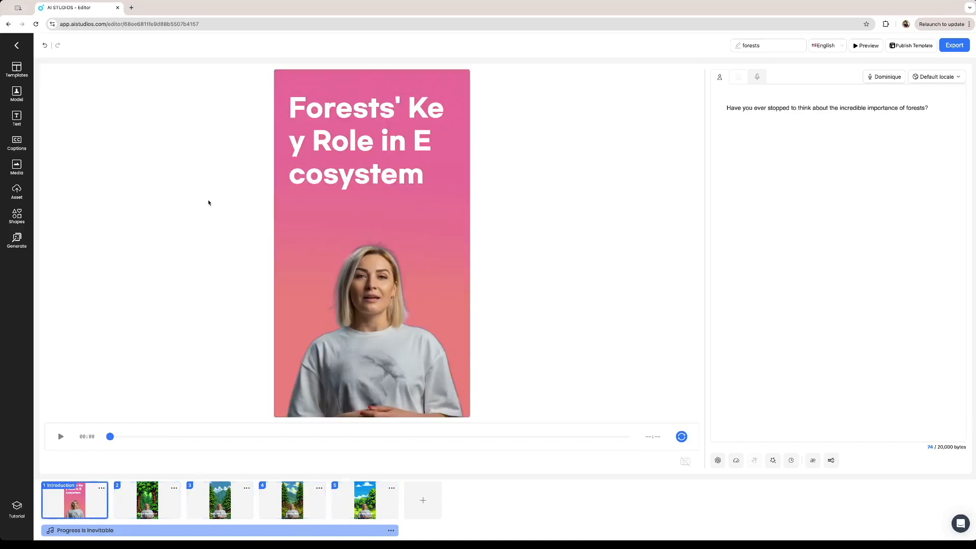
# Browse the stock images and stock videos available in the media library
pyautogui.click(17, 166)
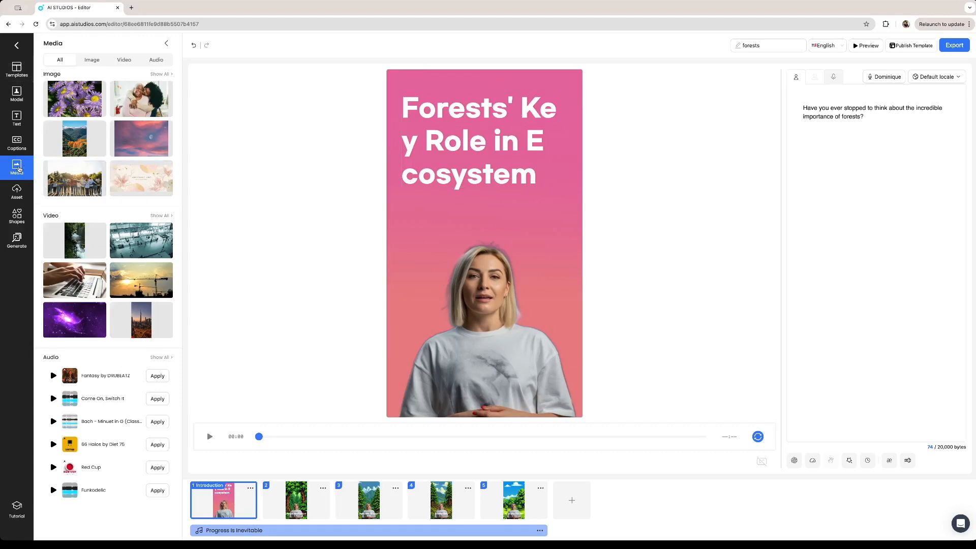
pyautogui.click(92, 59)
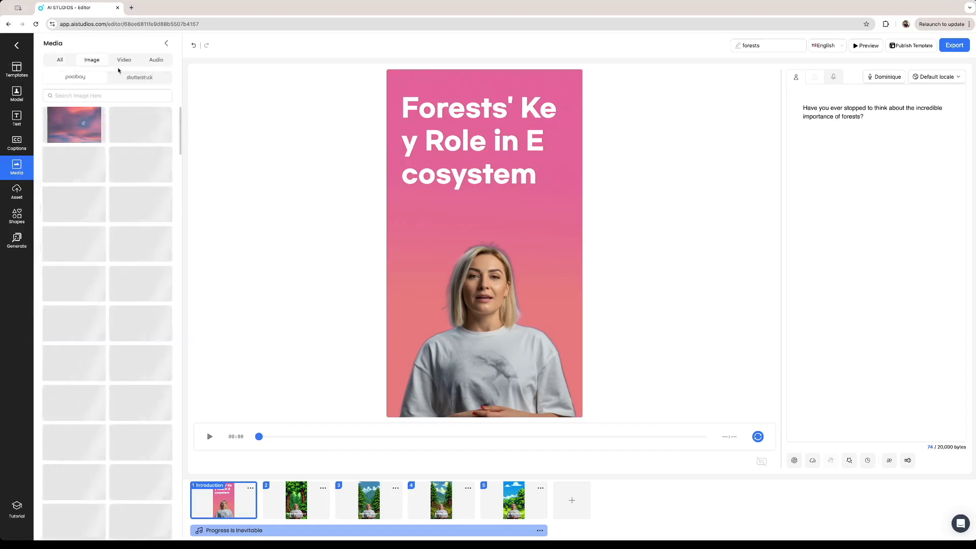
pyautogui.click(124, 61)
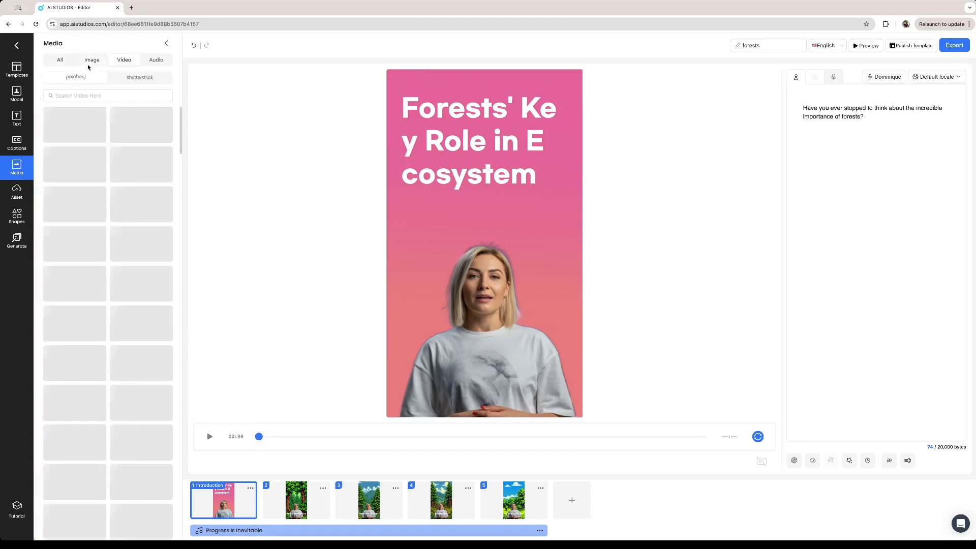
pyautogui.click(87, 96)
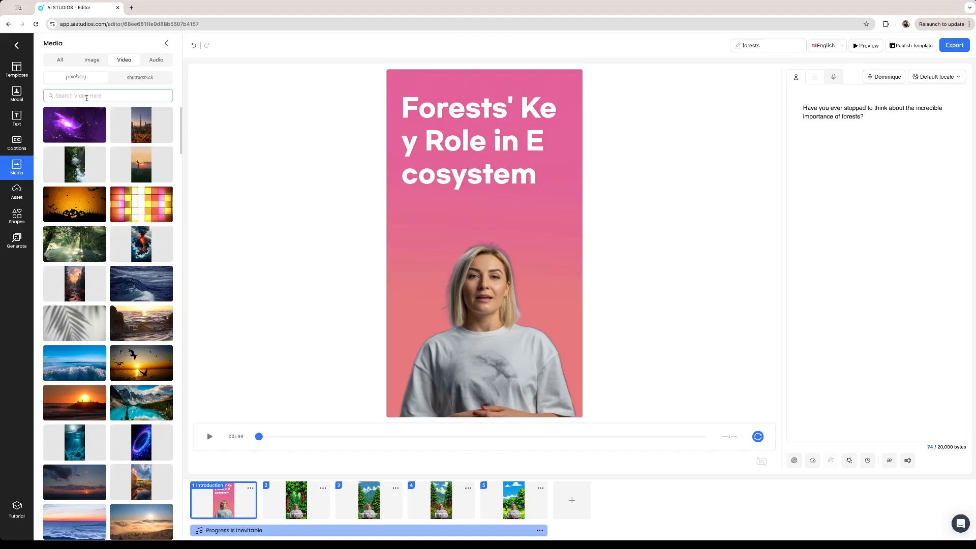
# Generate a draft script on the topic "forests" with the AI Script Assistant
pyautogui.click(795, 461)
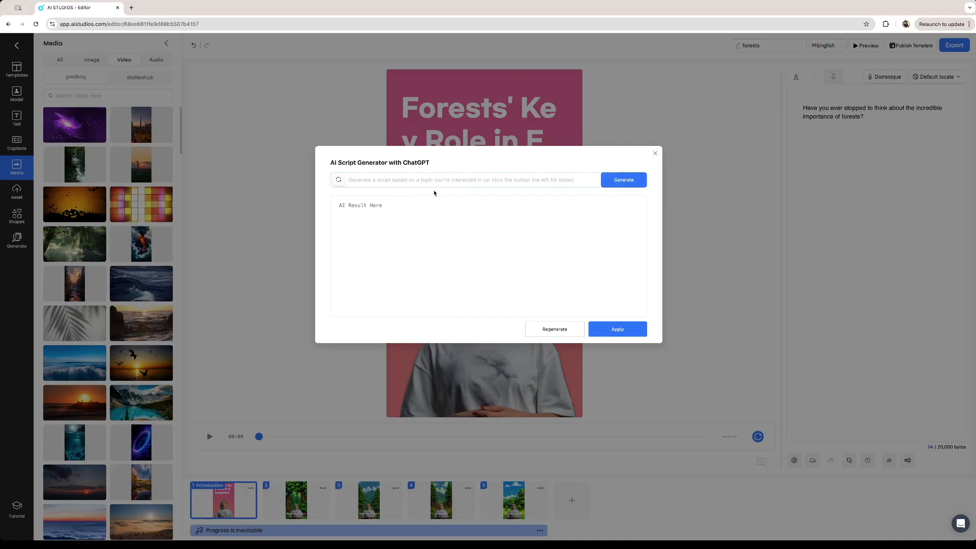
pyautogui.click(422, 178)
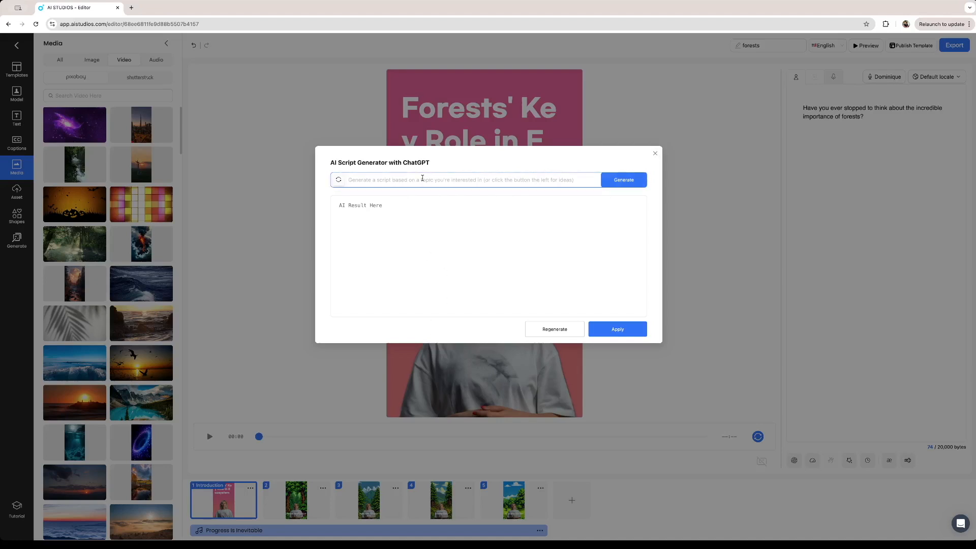
pyautogui.write('forests')
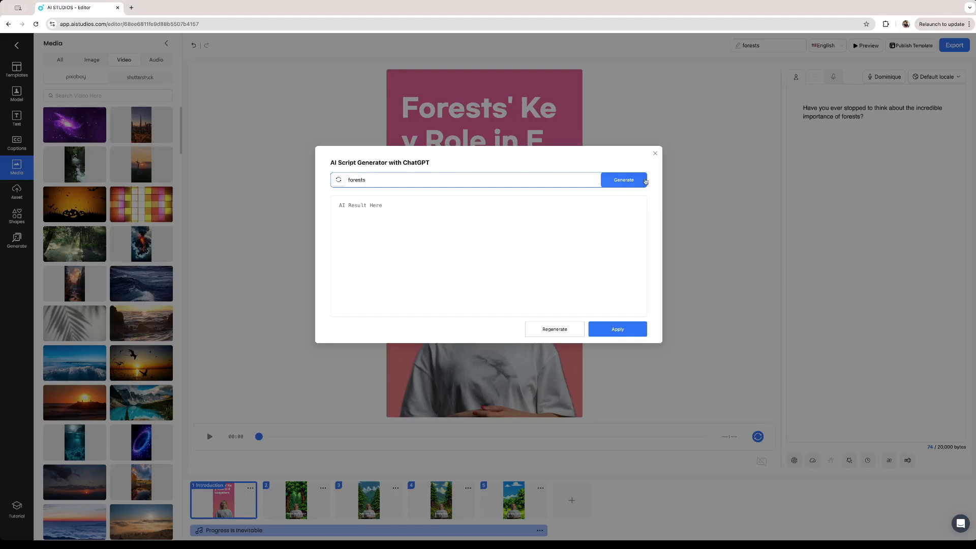
pyautogui.click(645, 182)
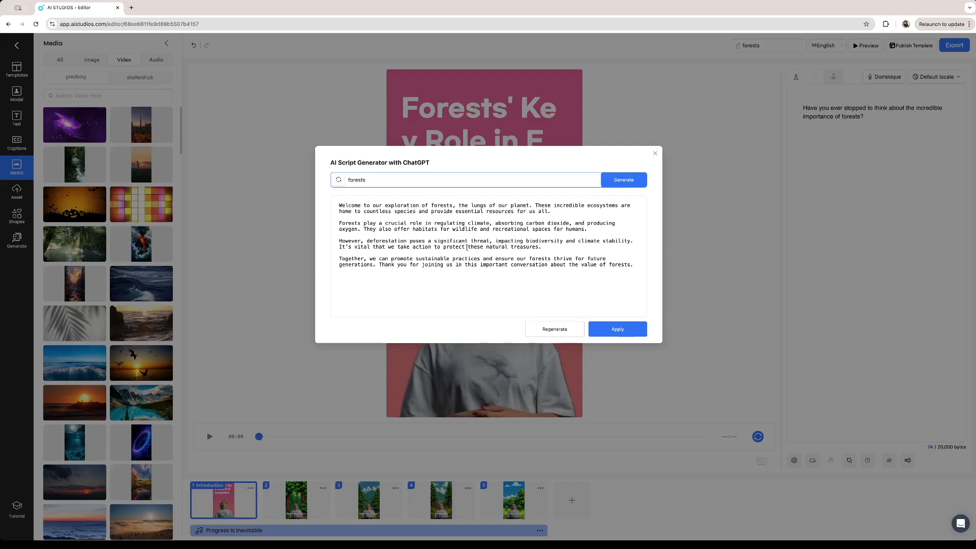
# Review the full text of the generated script and close the script generator without applying it
pyautogui.moveTo(639, 266); pyautogui.dragTo(336, 194)
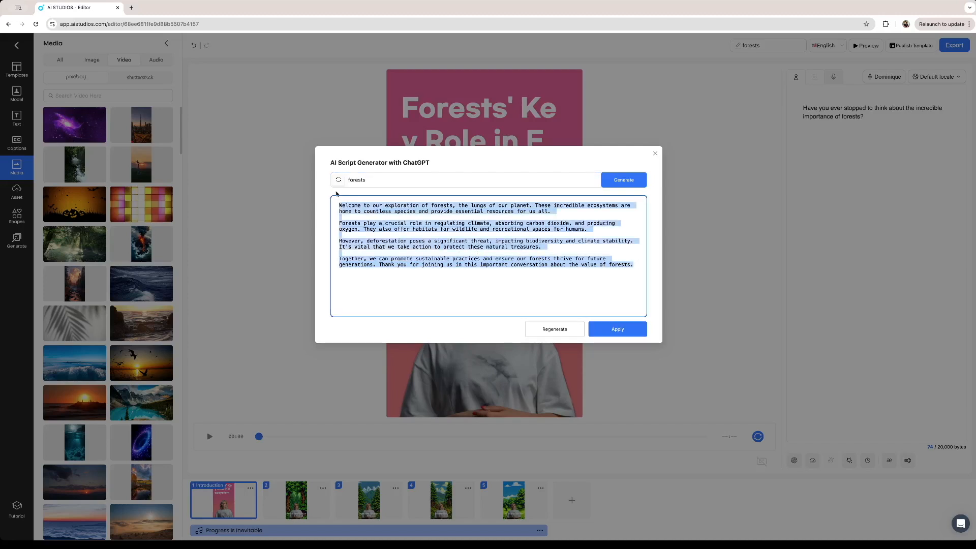
pyautogui.click(437, 235)
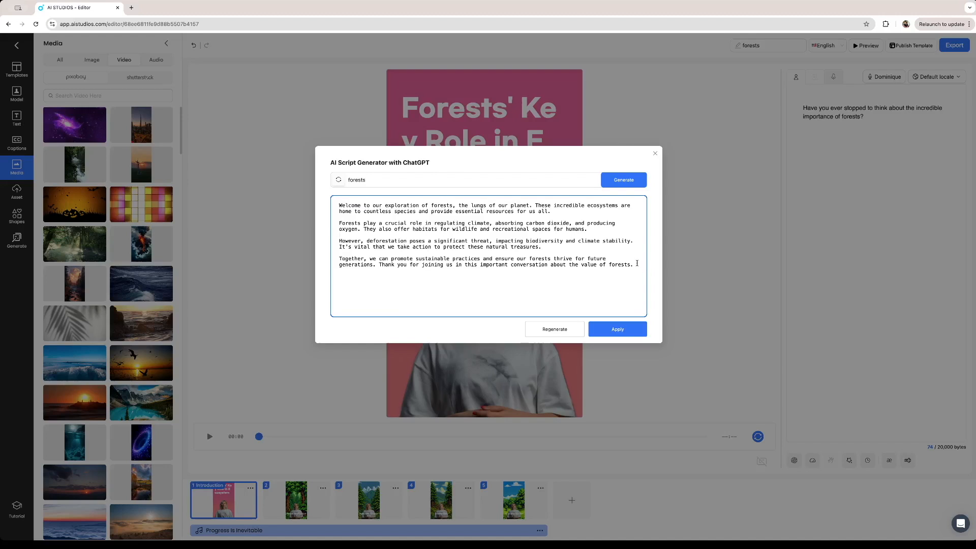
pyautogui.moveTo(637, 265); pyautogui.dragTo(325, 198)
pyautogui.click(465, 238)
pyautogui.click(655, 153)
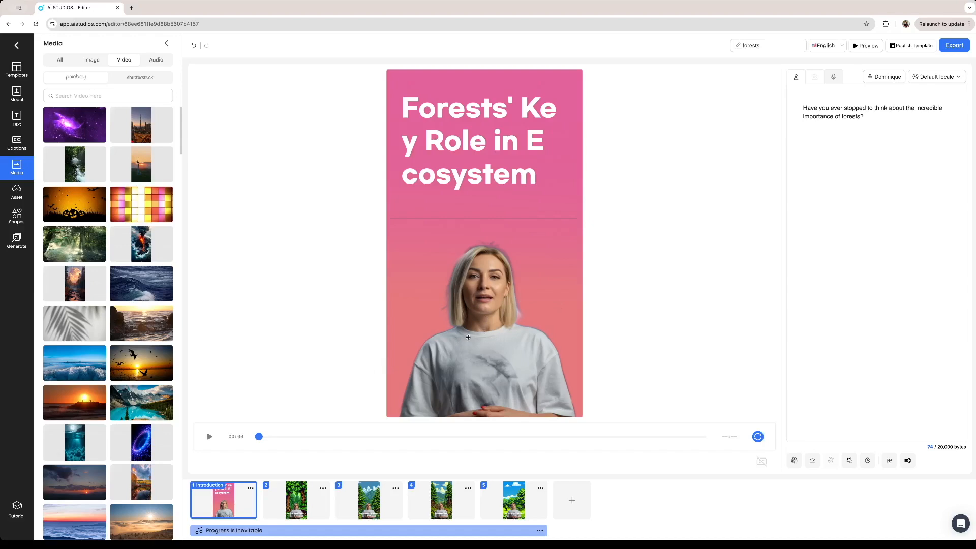
# Check scene 3, return to the introduction scene, and look through its voice locales and AI voices without changing them
pyautogui.click(365, 508)
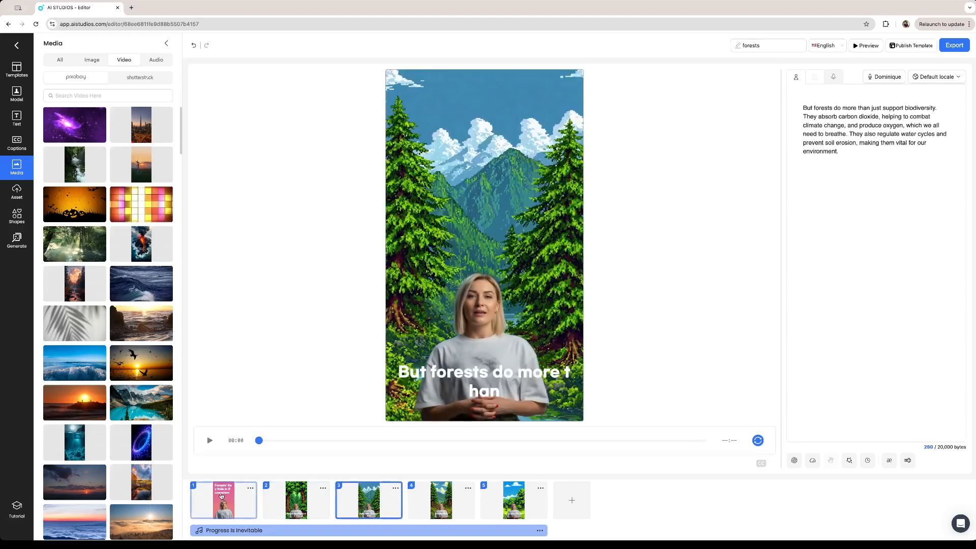
pyautogui.click(221, 497)
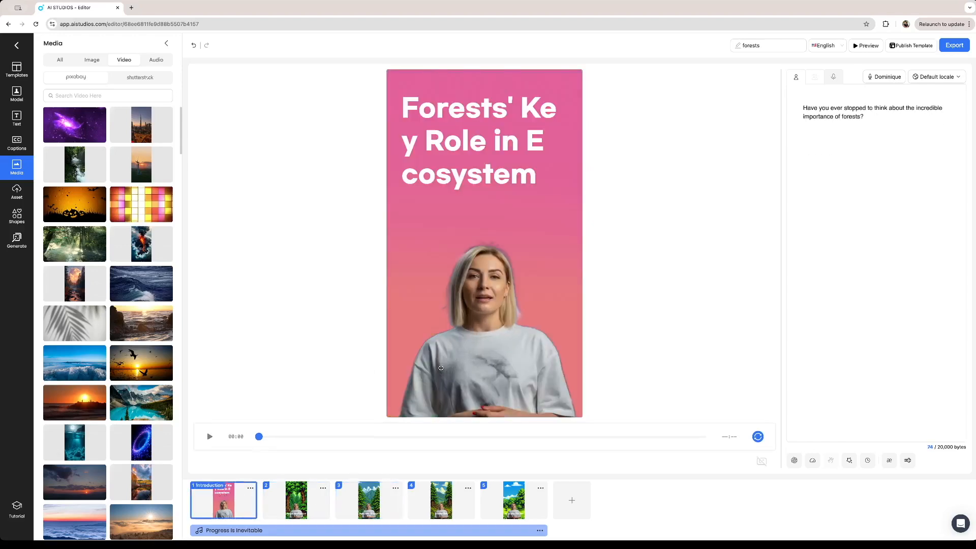
pyautogui.click(930, 76)
pyautogui.scroll(-5, 930, 168)
pyautogui.scroll(-10, 920, 162)
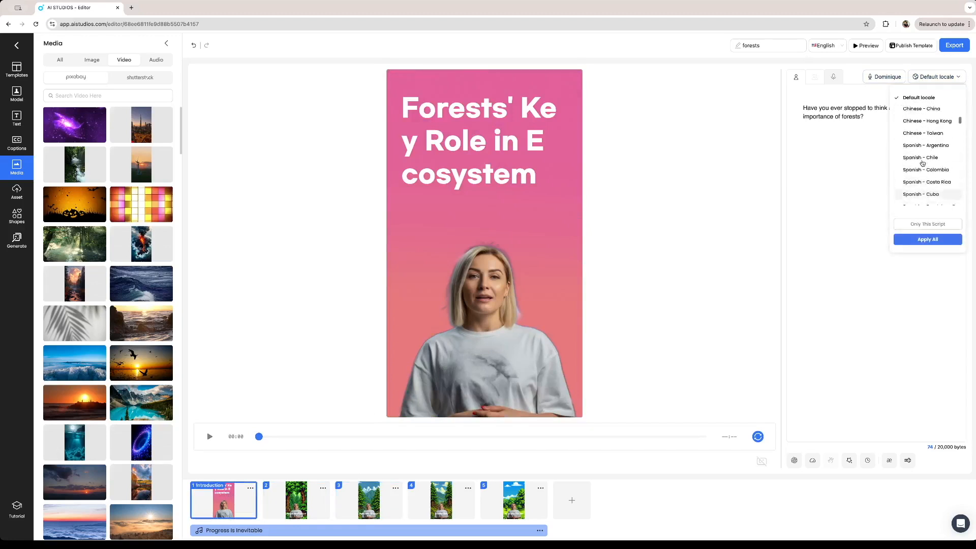
pyautogui.scroll(15, 922, 164)
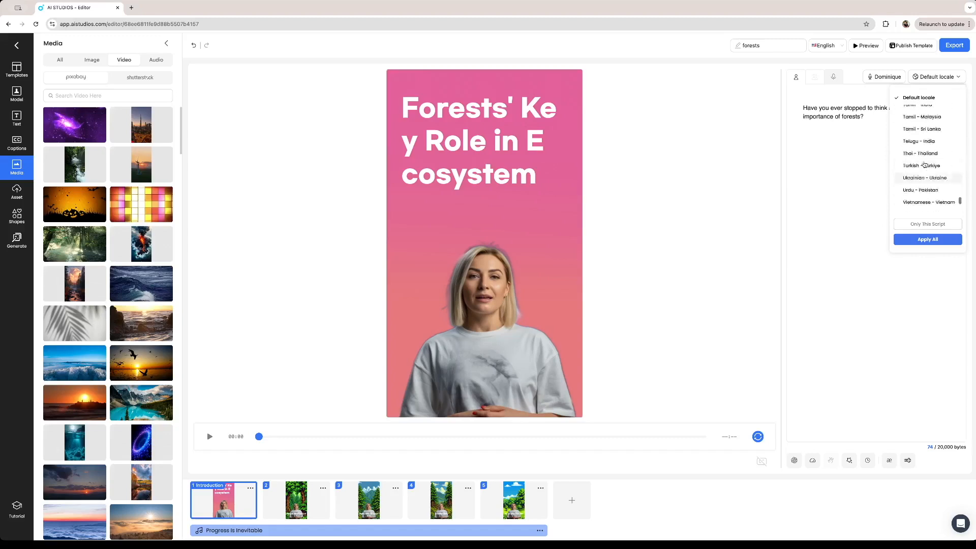
pyautogui.click(885, 77)
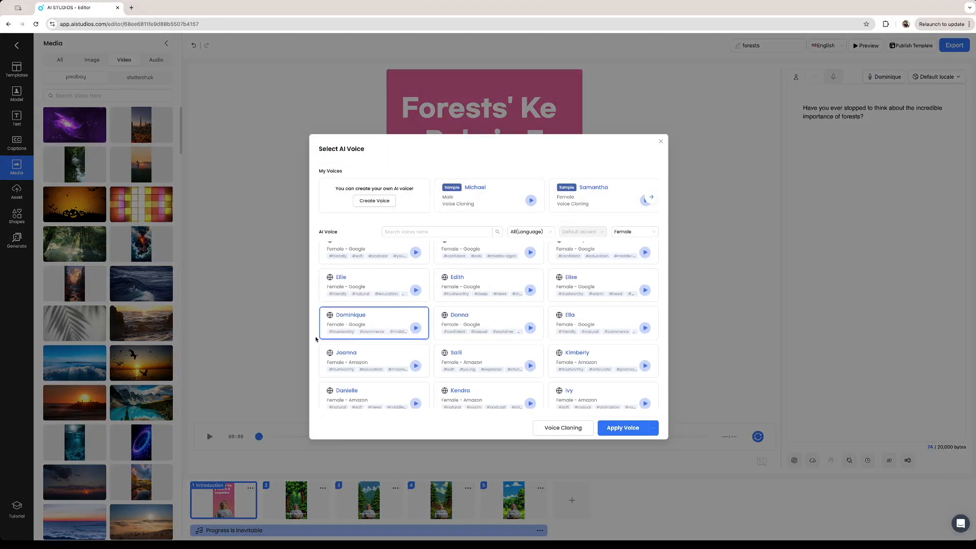
pyautogui.click(660, 142)
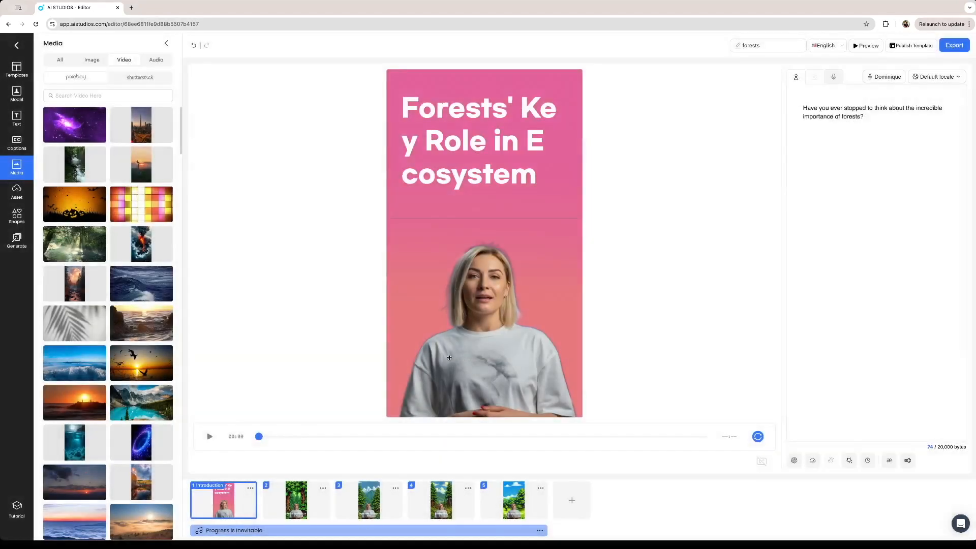
# Look through the available avatars, the video templates and the default text styles
pyautogui.click(16, 93)
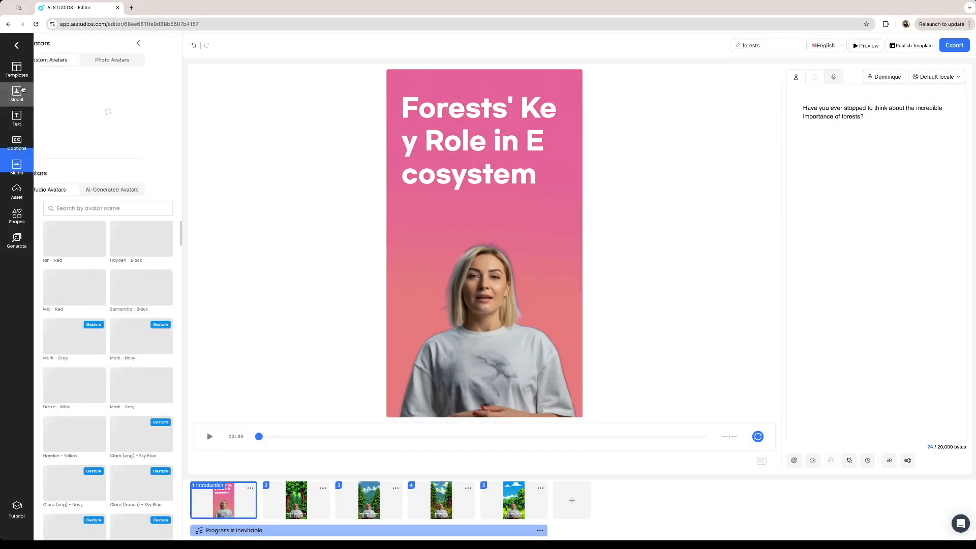
pyautogui.scroll(-5, 140, 297)
pyautogui.scroll(-10, 141, 296)
pyautogui.scroll(20, 142, 300)
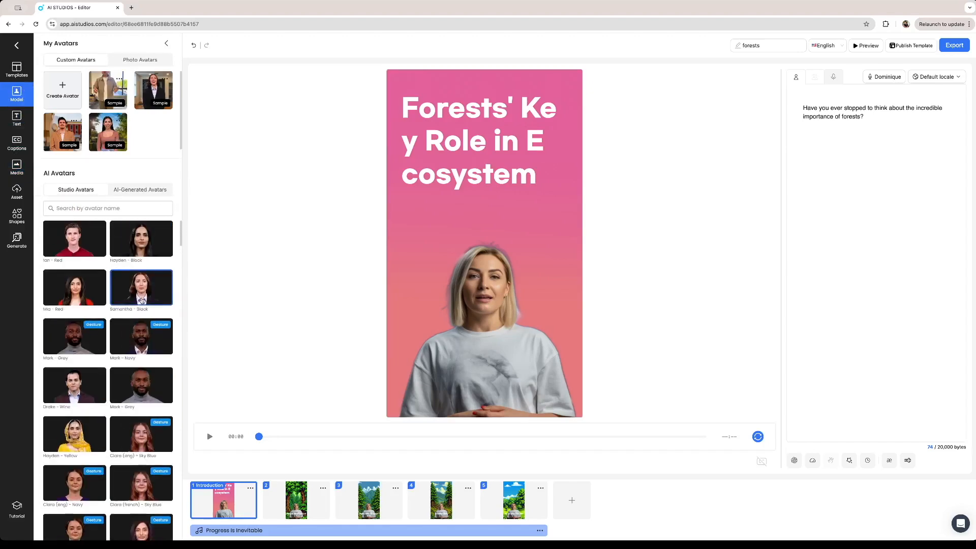
pyautogui.click(16, 66)
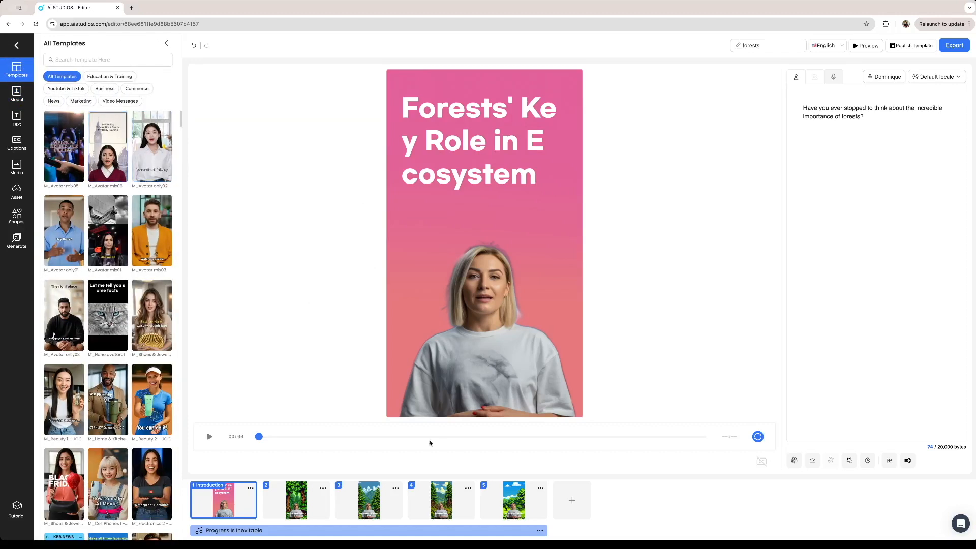
pyautogui.click(16, 118)
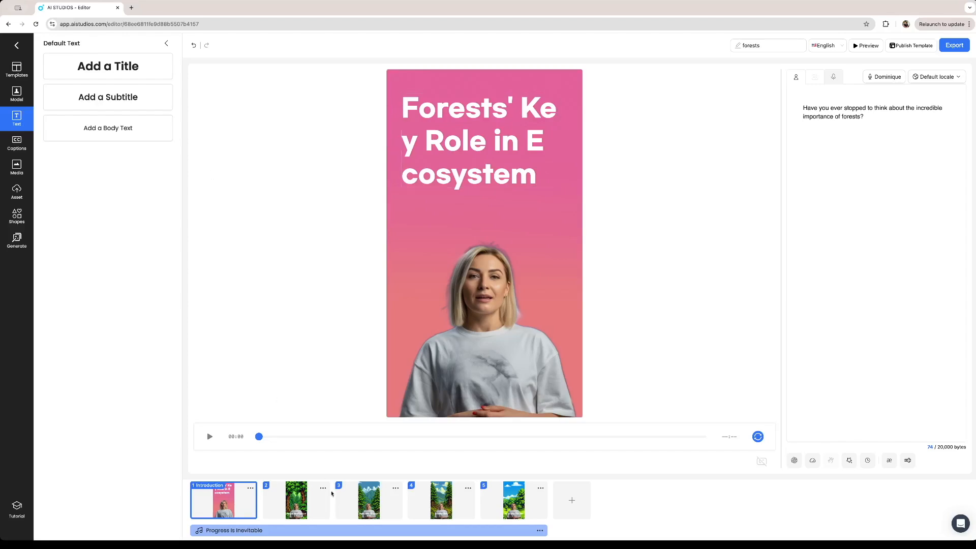
# Examine the timed captions of the forest scenes, moving through the scenes up to scene 4
pyautogui.click(305, 499)
pyautogui.click(368, 501)
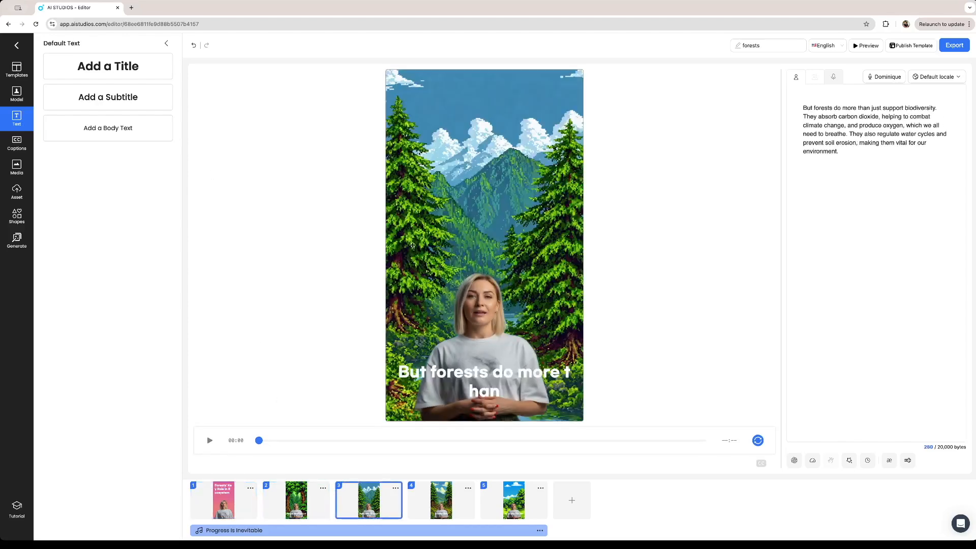
pyautogui.click(17, 143)
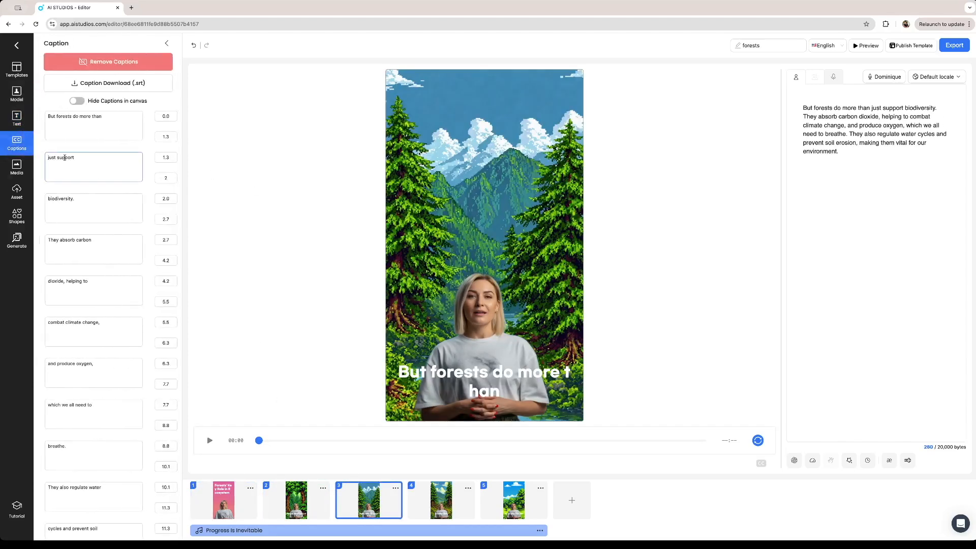
pyautogui.click(229, 497)
pyautogui.click(293, 506)
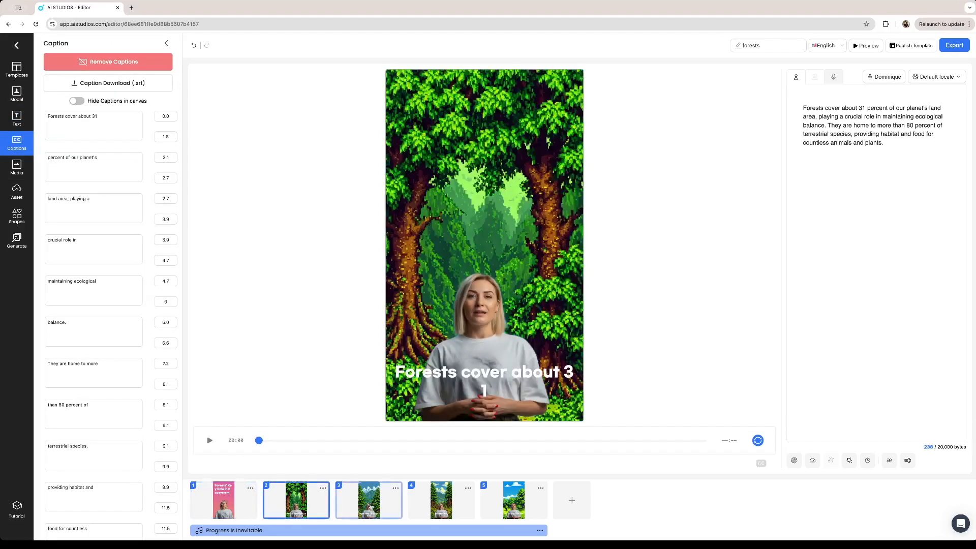
pyautogui.click(371, 507)
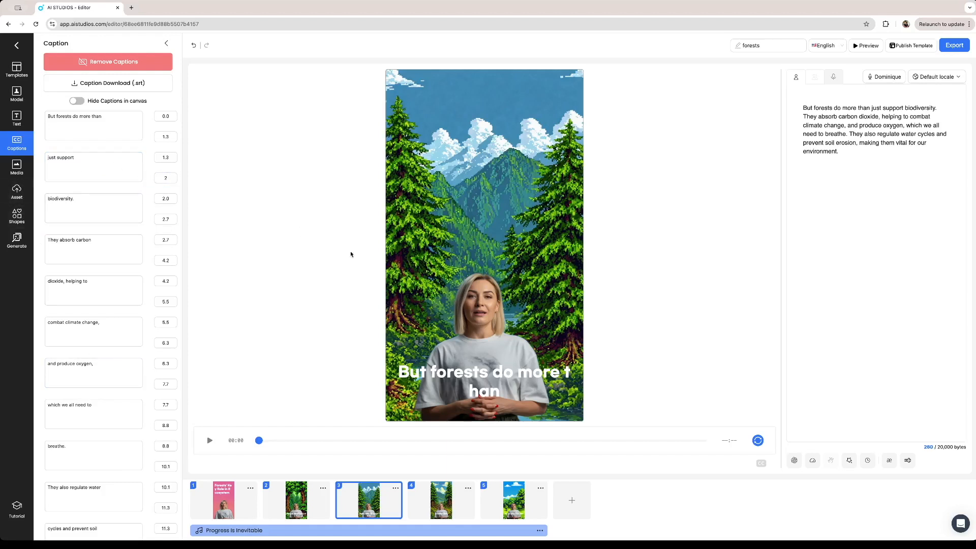
pyautogui.click(451, 514)
# Look at the asset upload options, the available shapes and the AI image generation settings
pyautogui.click(17, 192)
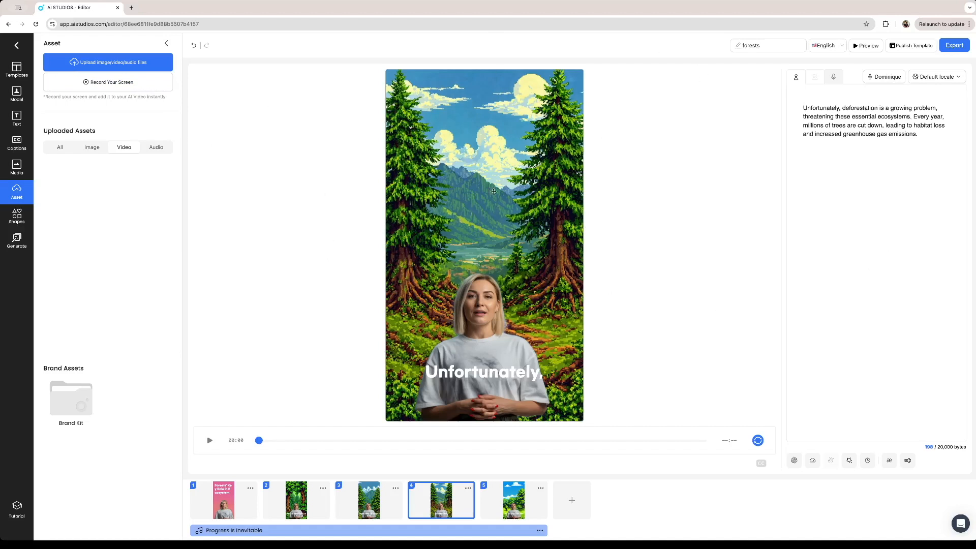
pyautogui.click(17, 216)
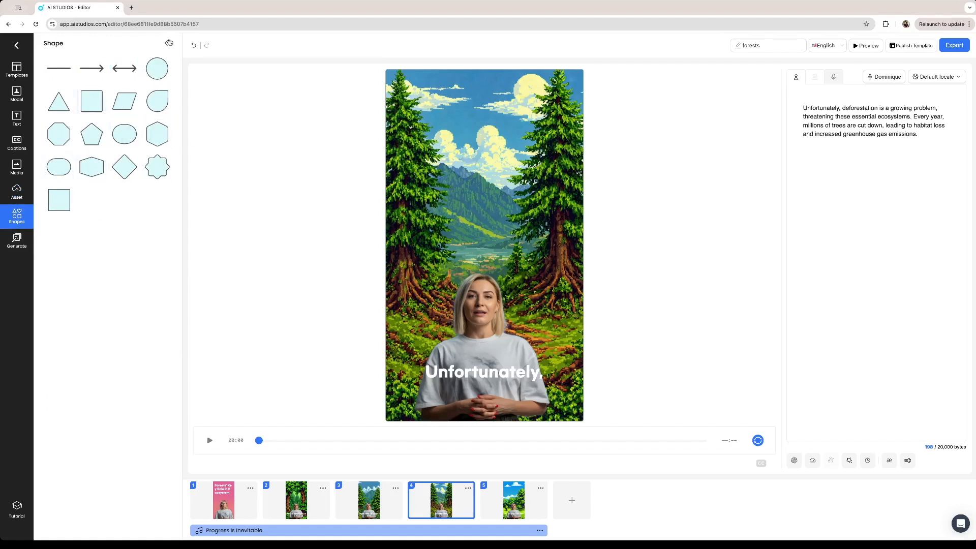
pyautogui.click(26, 242)
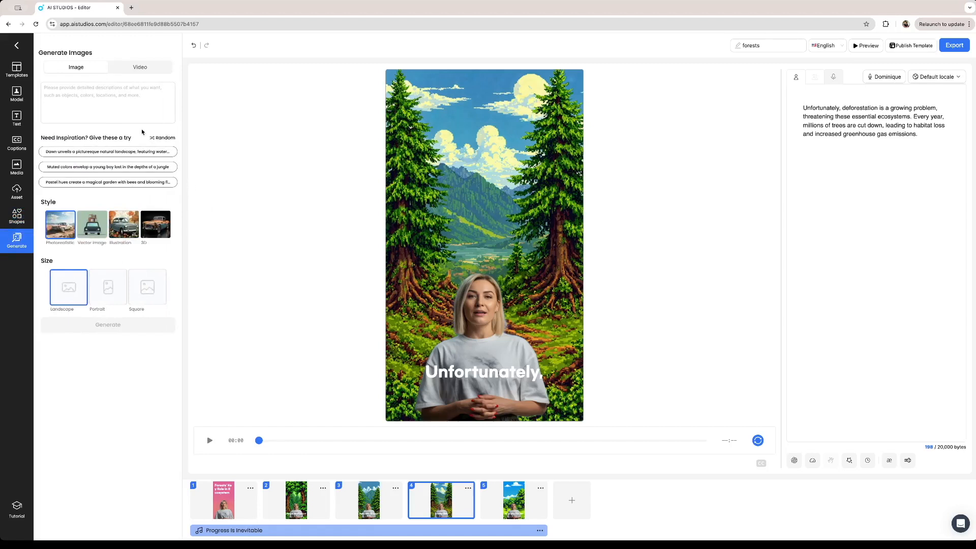
pyautogui.click(124, 109)
# Return to the introduction scene and browse the background music tracks in the media library
pyautogui.click(248, 506)
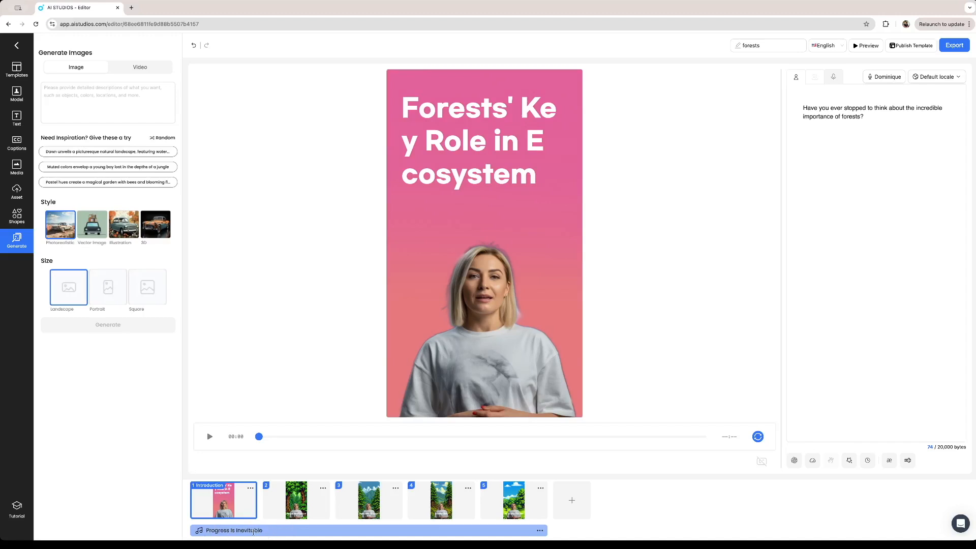
pyautogui.click(17, 167)
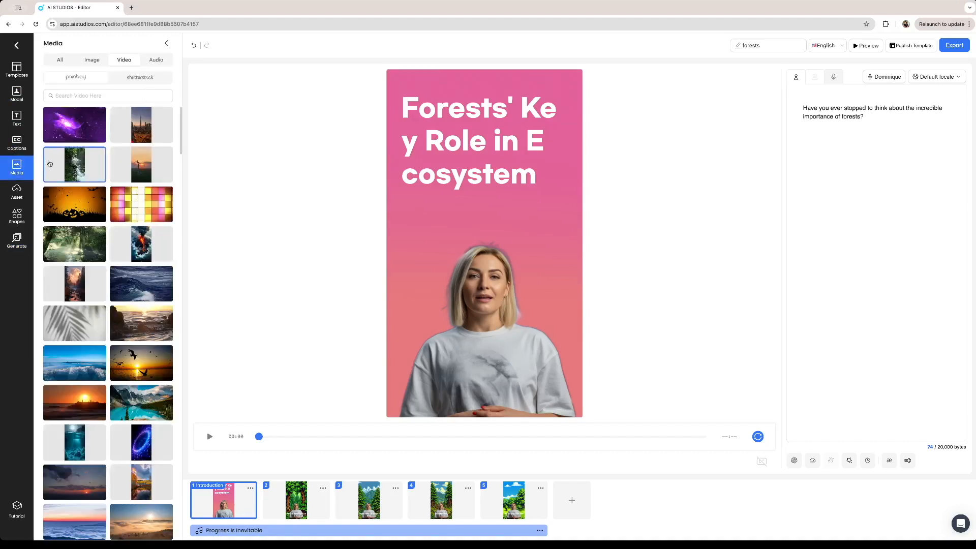
pyautogui.click(159, 63)
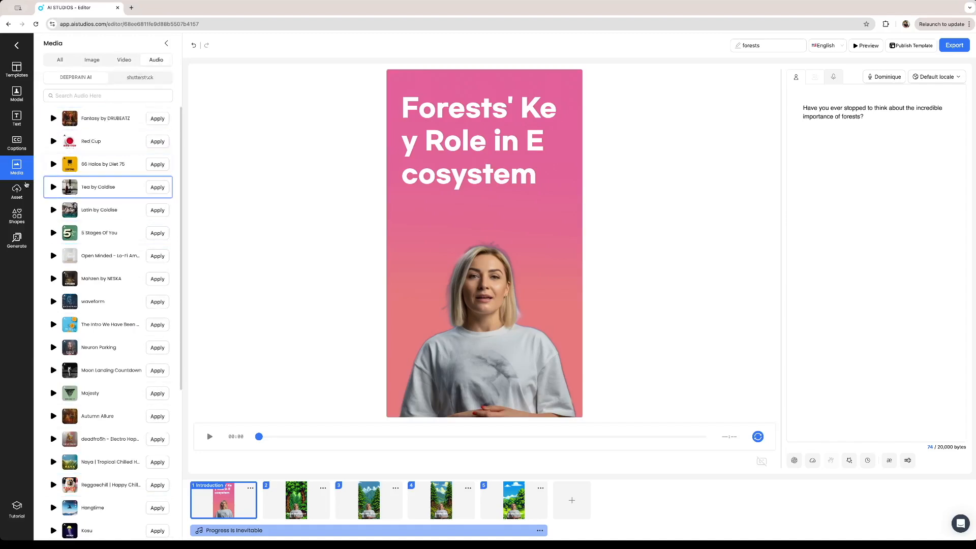
pyautogui.scroll(-1, 136, 345)
pyautogui.scroll(-5, 136, 344)
pyautogui.scroll(10, 136, 344)
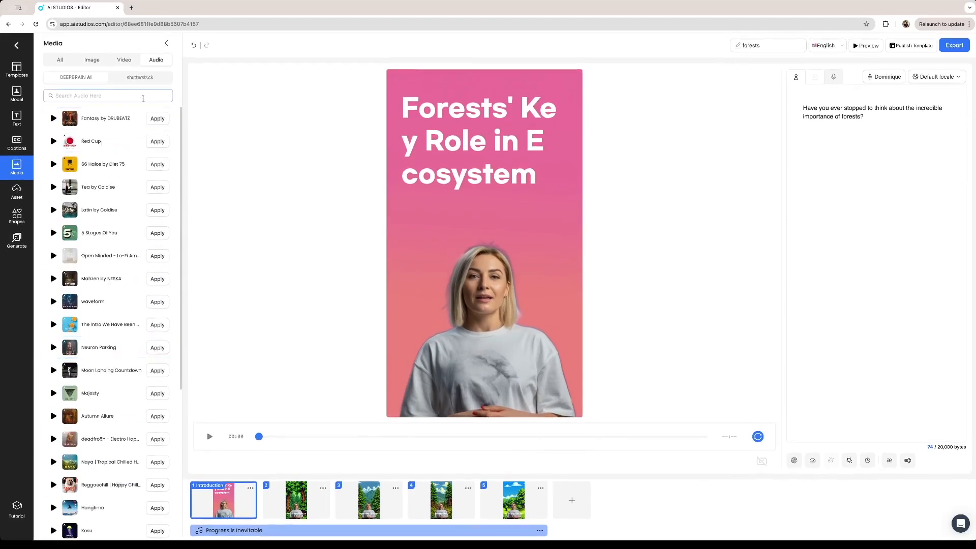
pyautogui.click(157, 187)
# Look at the scene options for scene 4, including transition, move, duplicate and delete, and end on scene 5
pyautogui.click(509, 501)
pyautogui.click(468, 488)
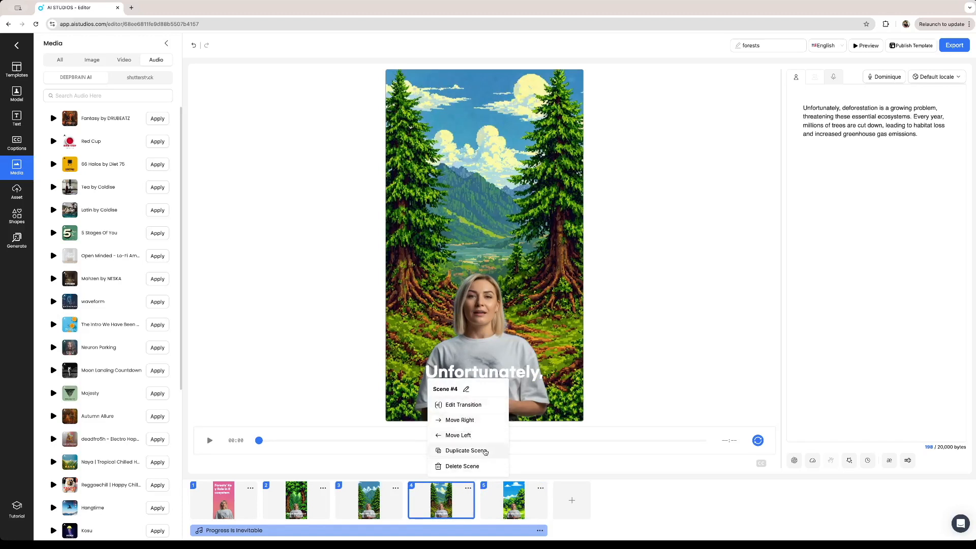
pyautogui.click(506, 489)
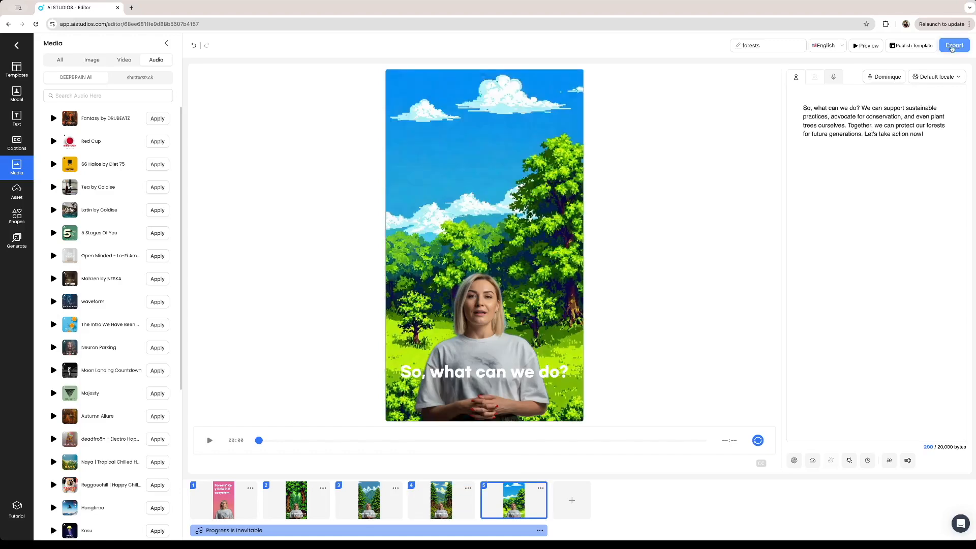
# Export the entire forests video in English at 1080P Full HD quality
pyautogui.click(952, 46)
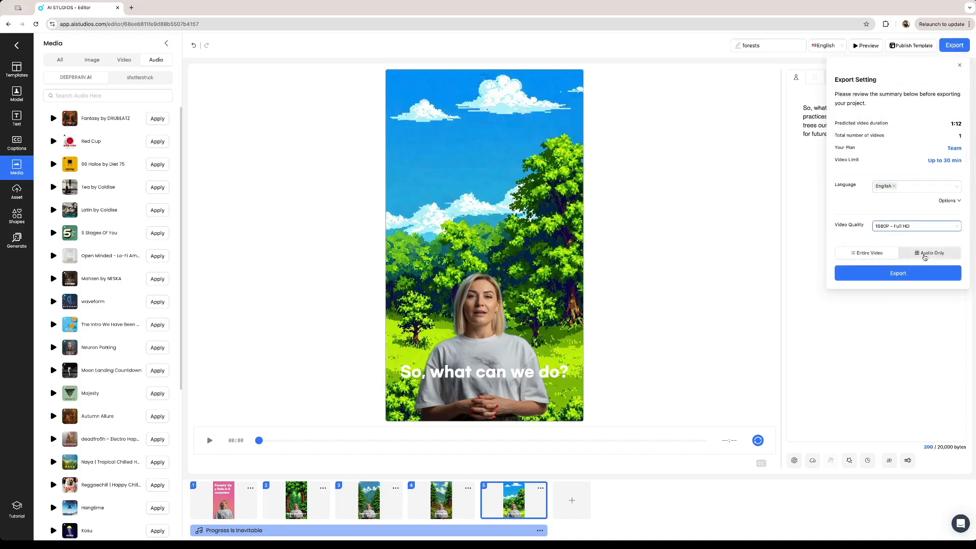
pyautogui.click(923, 257)
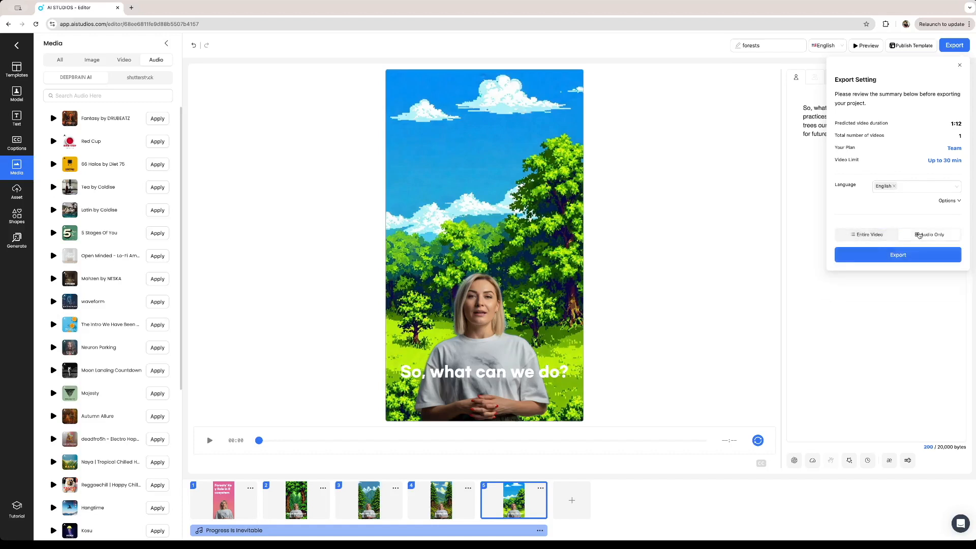
pyautogui.click(870, 234)
pyautogui.click(898, 273)
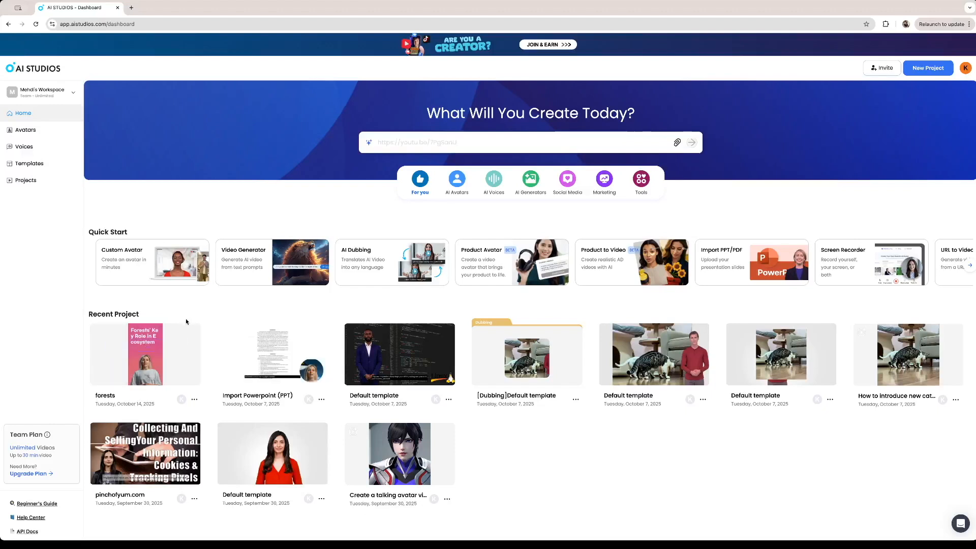
# Open the exported forests video from the recent projects to view it and its sharing options
pyautogui.moveTo(152, 348)
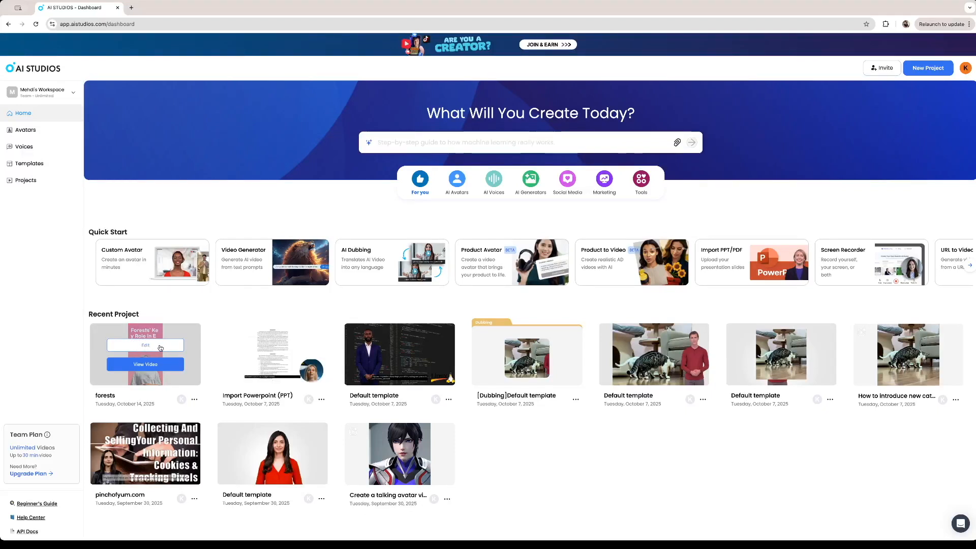
pyautogui.click(164, 372)
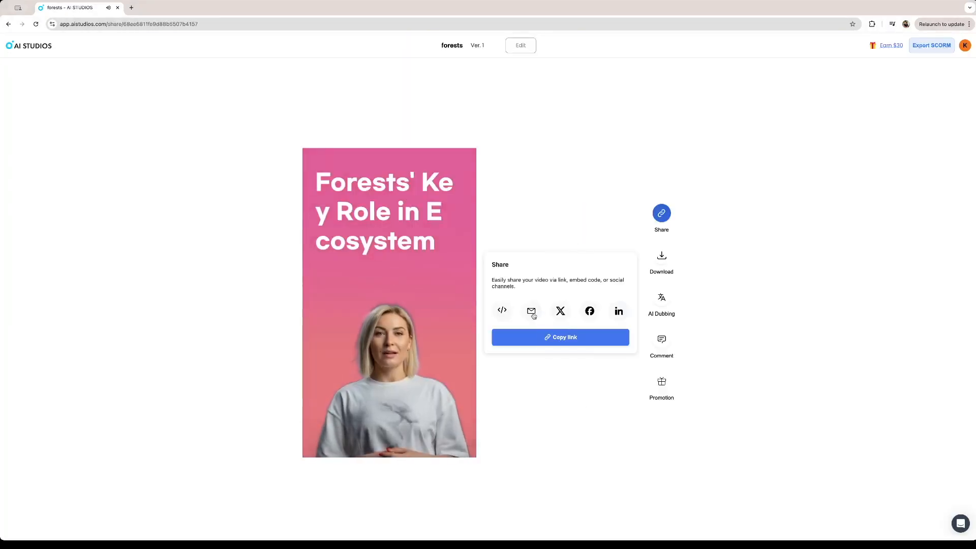